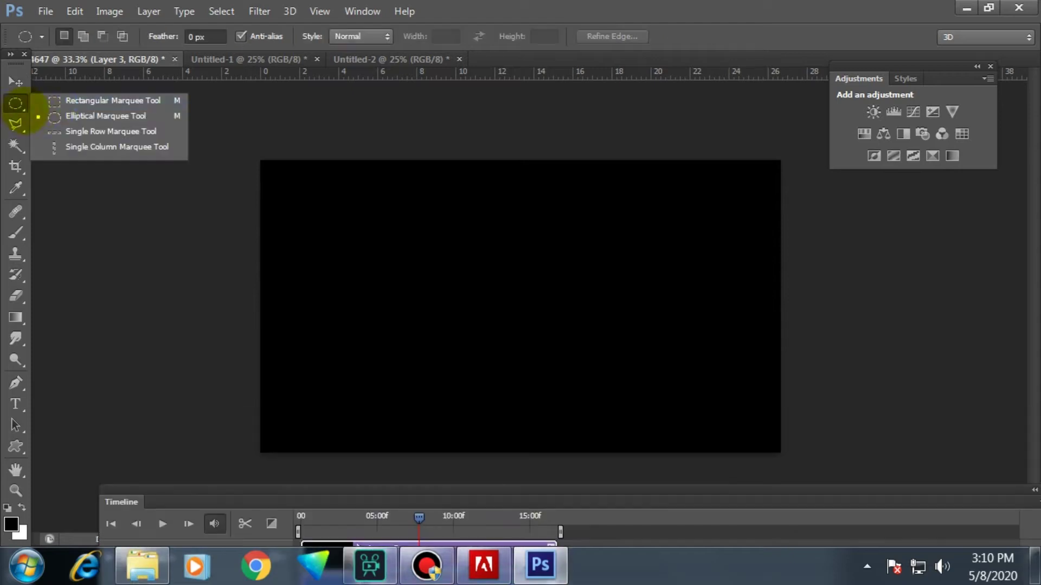
Delete a wide middle band from the black layer, leaving black bars top and bottom
drag(260, 197, 869, 417)
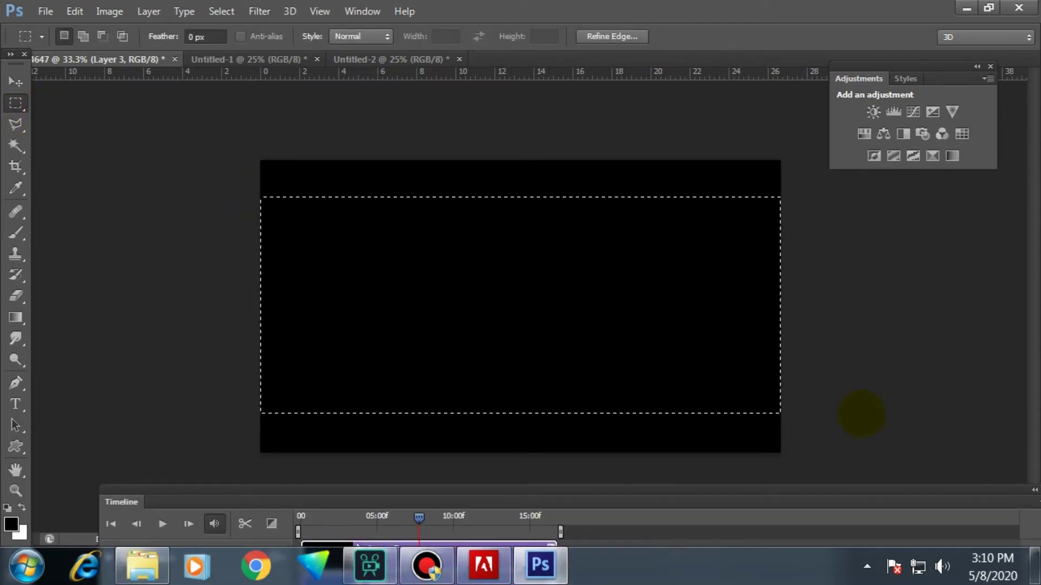
key(Delete)
key(ctrl+d)
drag(372, 515, 321, 465)
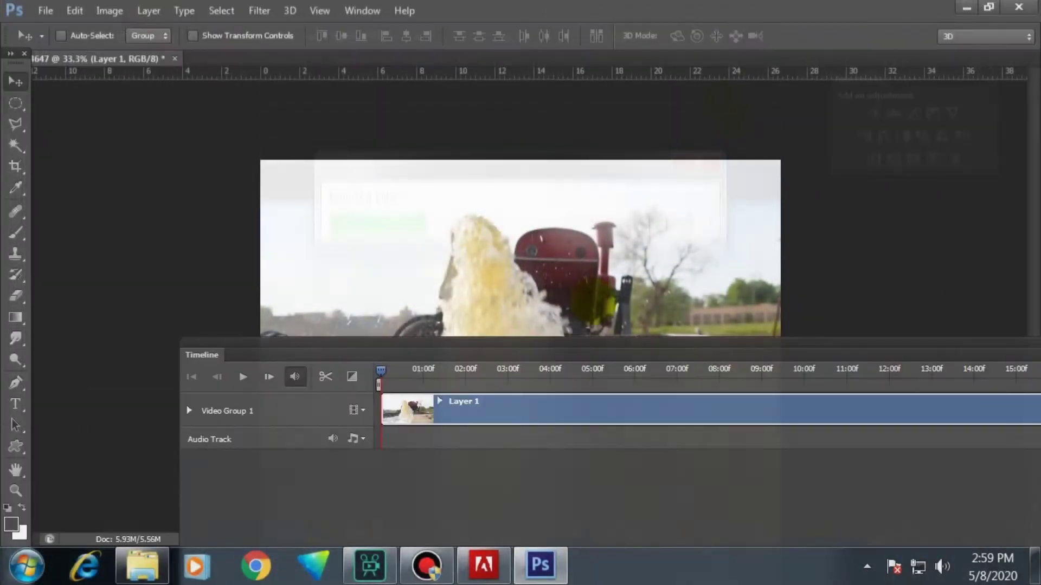
drag(638, 344, 515, 460)
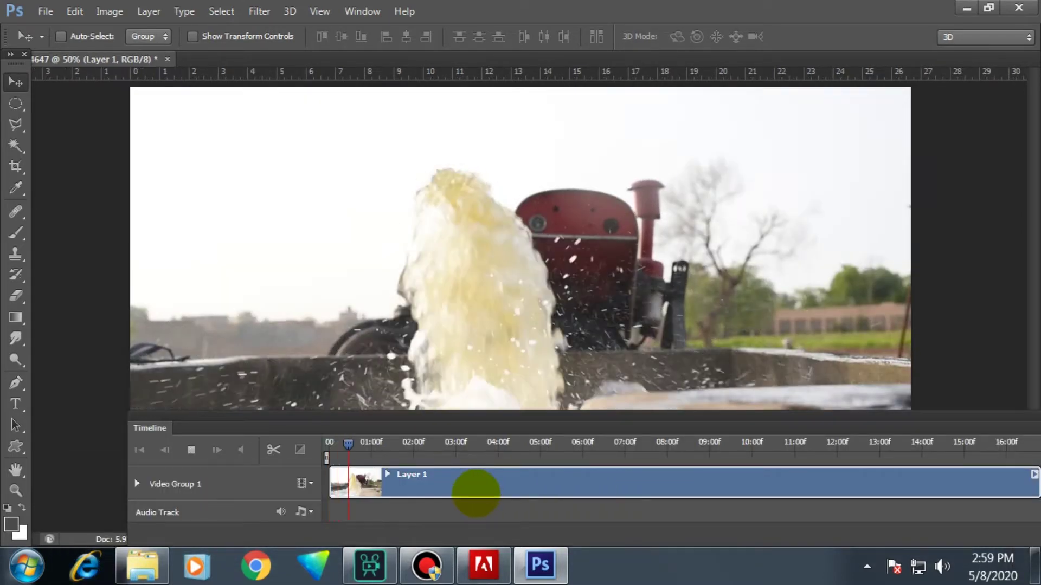
Stop playback, reposition the timeline and check Layer 1's speed setting
drag(533, 442, 512, 476)
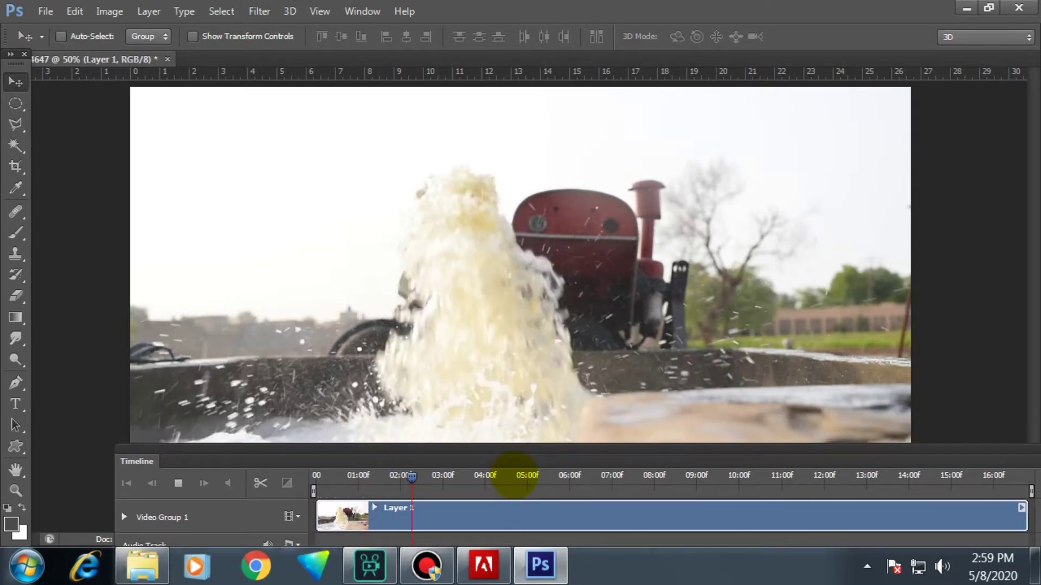
click(606, 406)
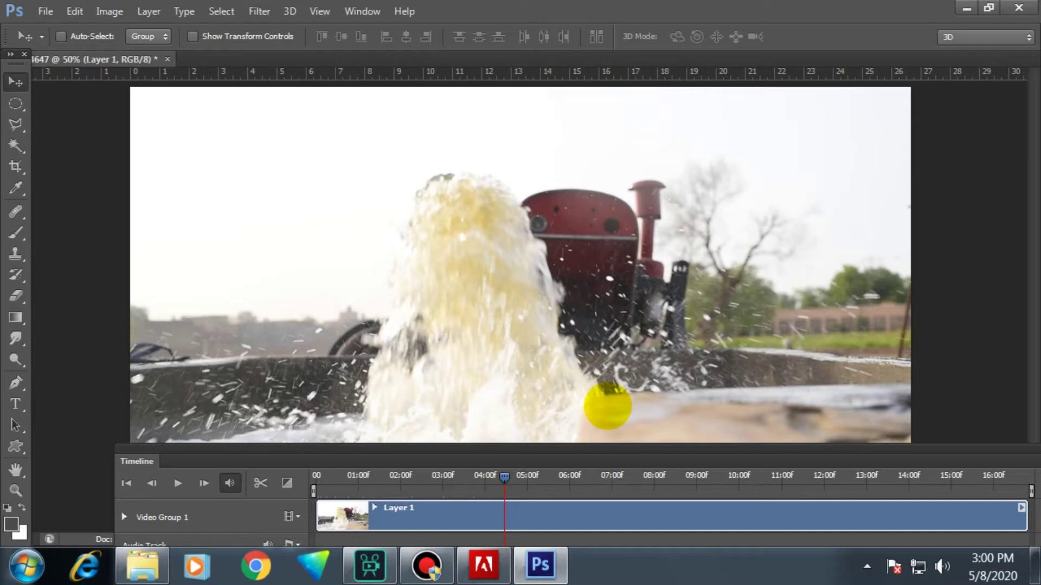
drag(643, 456, 526, 486)
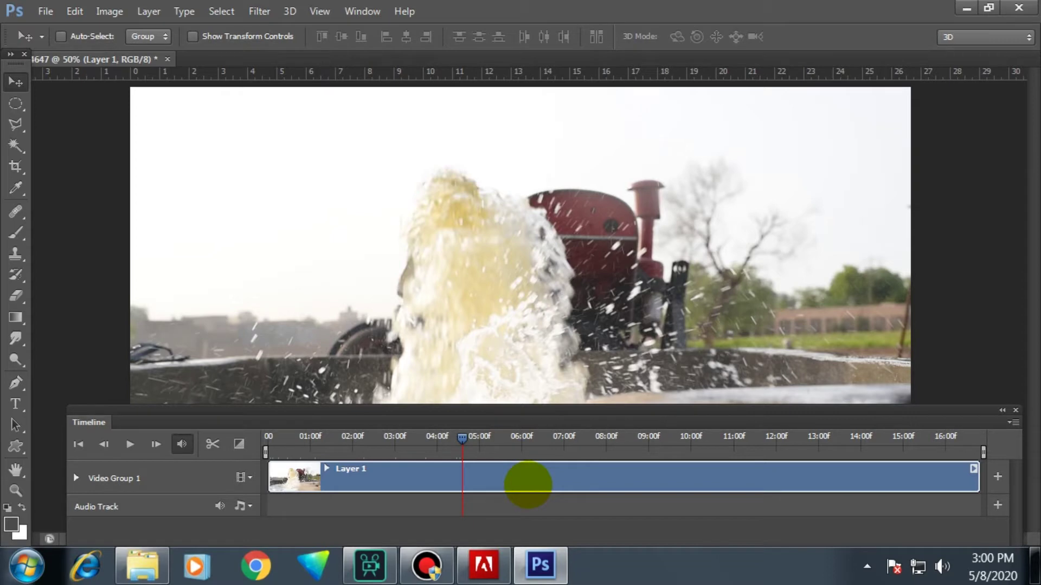
right_click(527, 484)
click(675, 431)
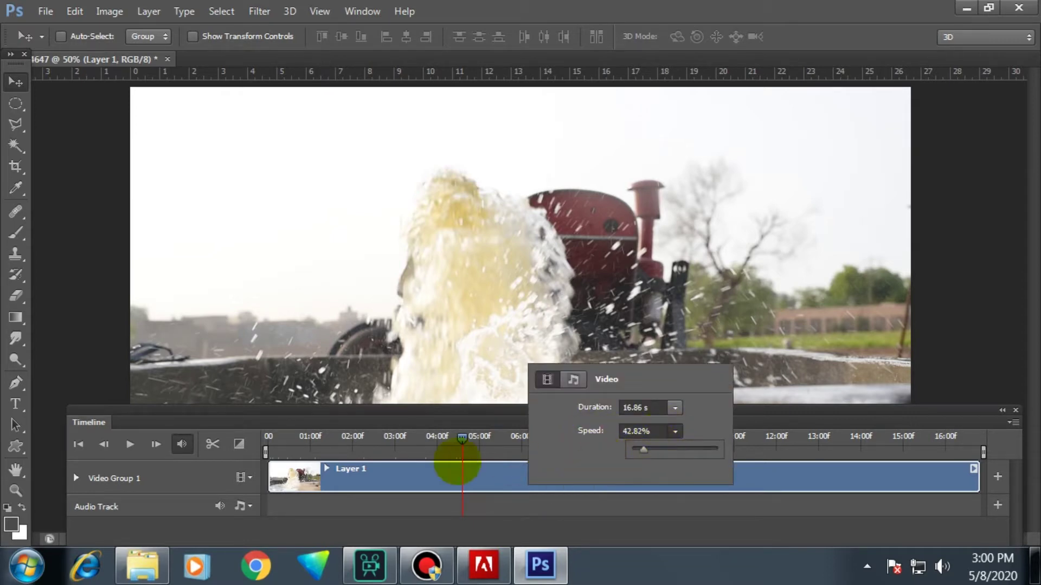
click(381, 448)
Replay the tractor clip from about 01:00 and bring up the track's add-media options
drag(381, 448, 289, 470)
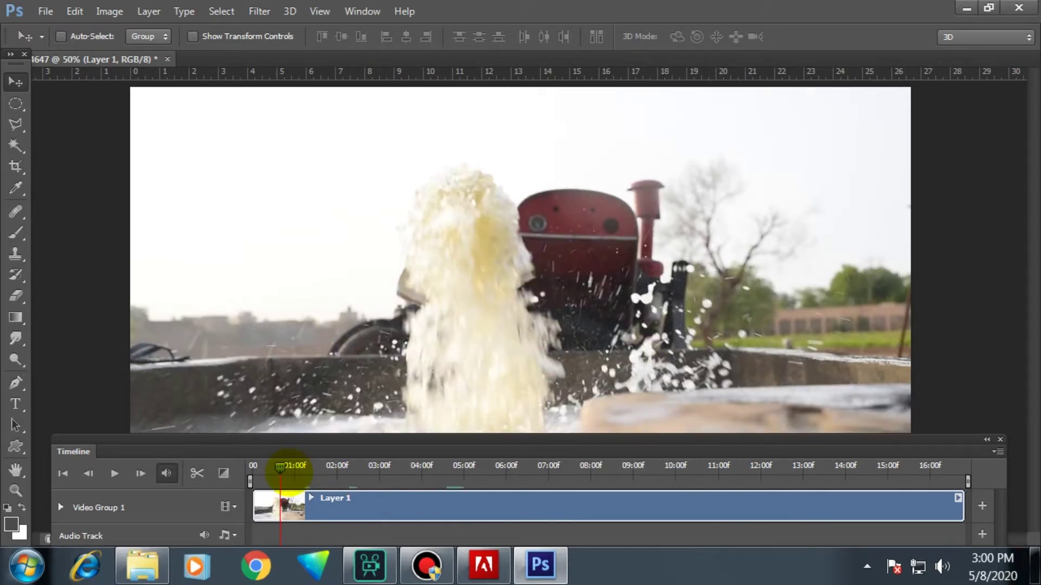
key(space)
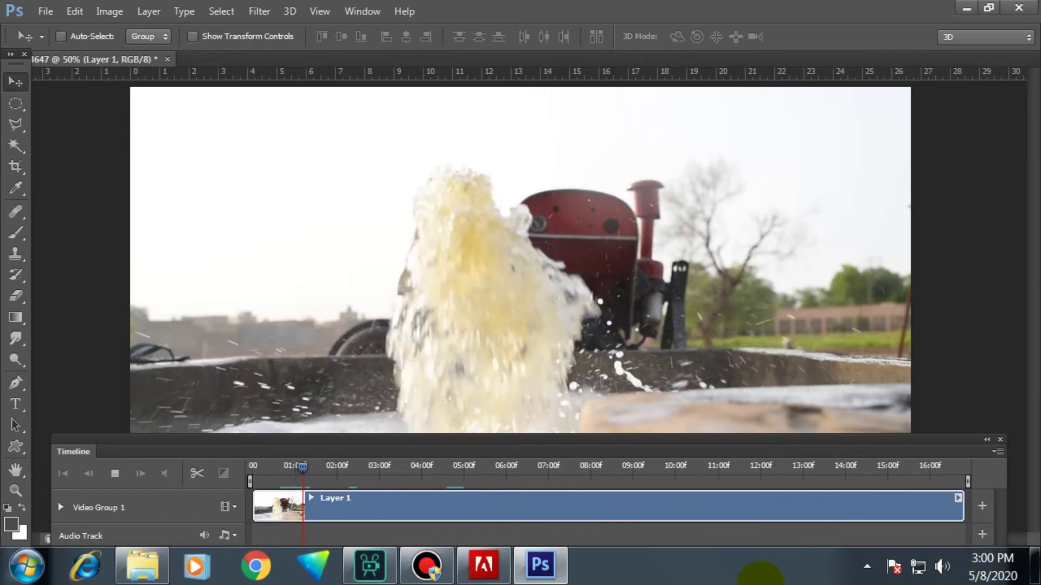
drag(668, 458, 650, 482)
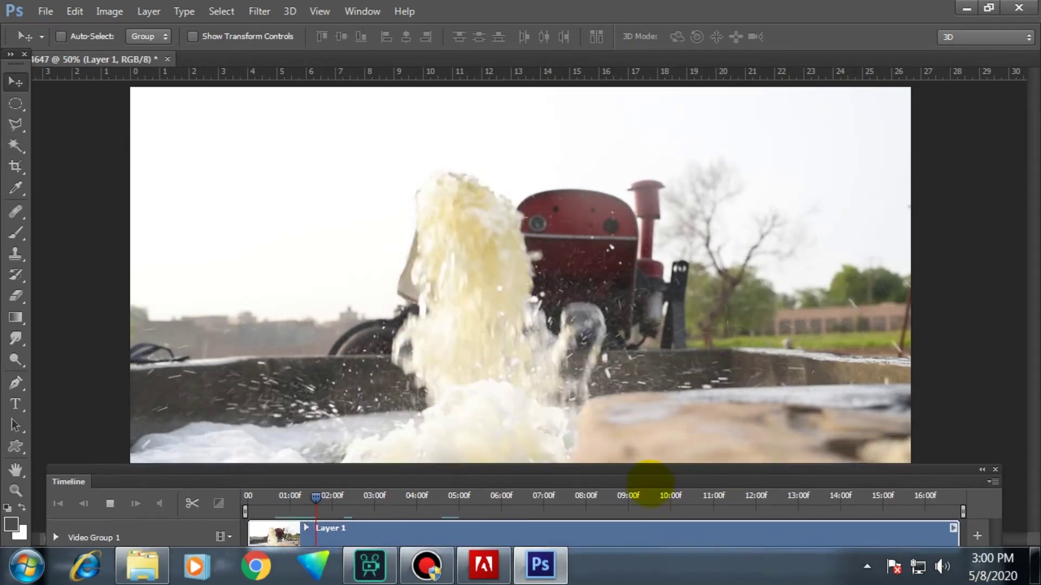
click(227, 486)
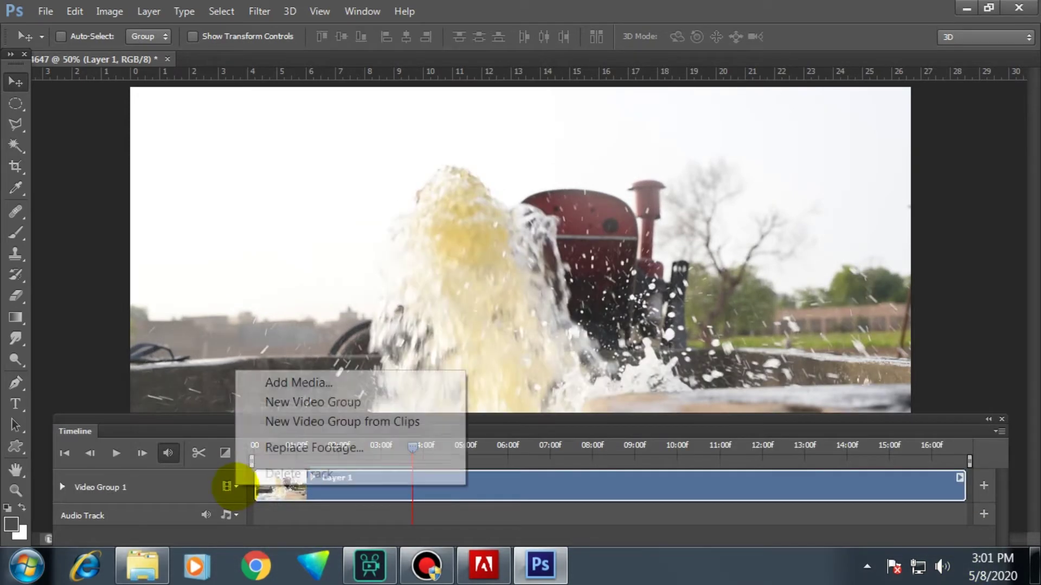
Add Video Group 2 and load cloud_dreamstime_m_102333020 from C:\New folder (2)
click(274, 404)
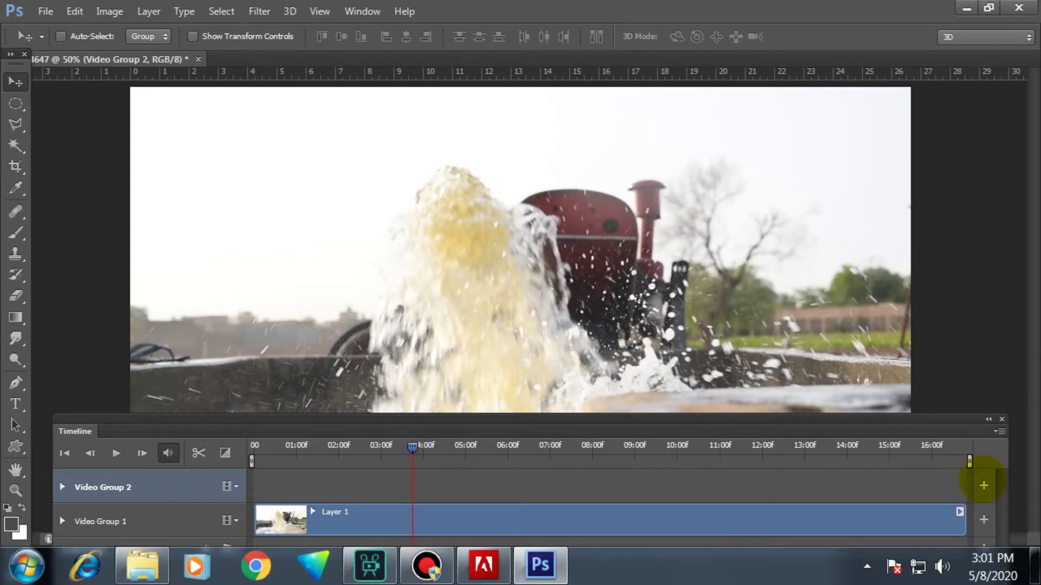
click(984, 485)
click(325, 54)
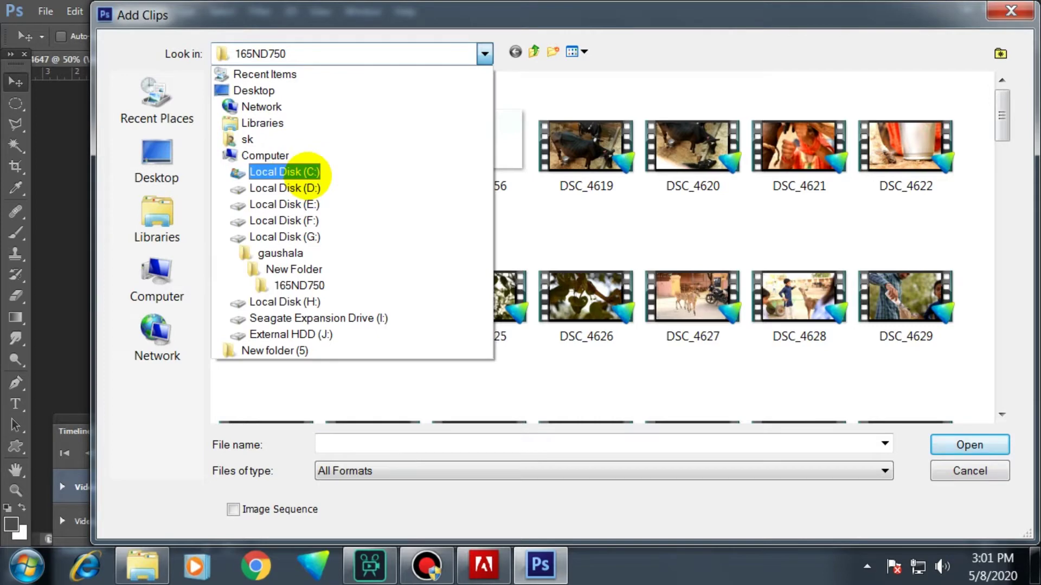
click(313, 172)
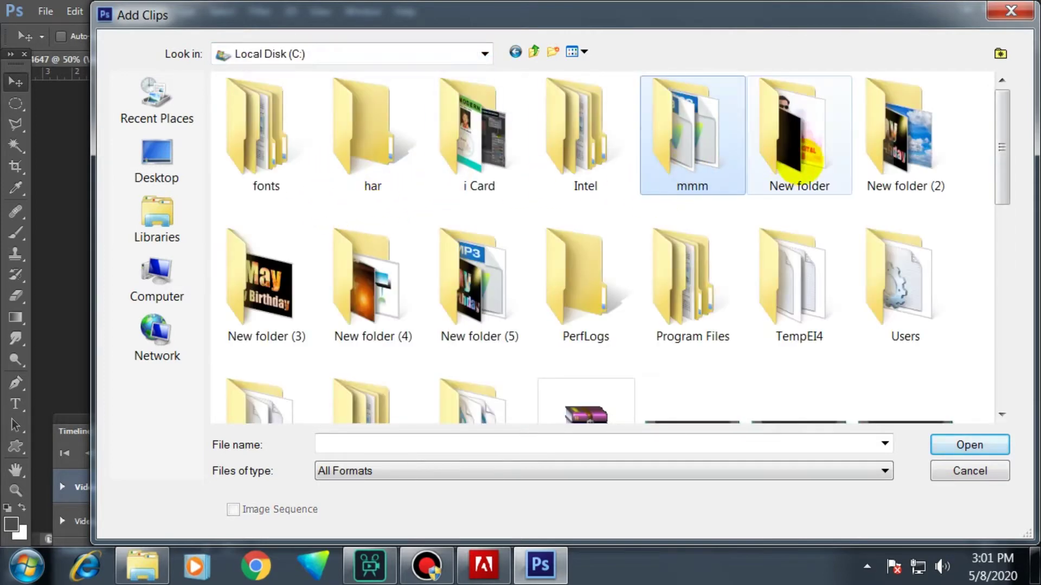
double_click(892, 163)
click(786, 282)
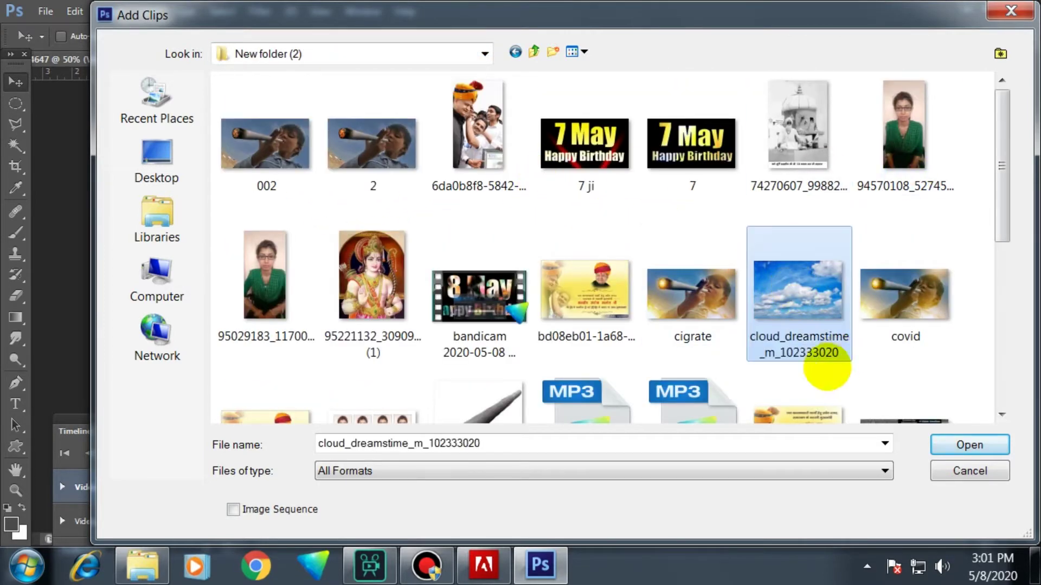
click(967, 444)
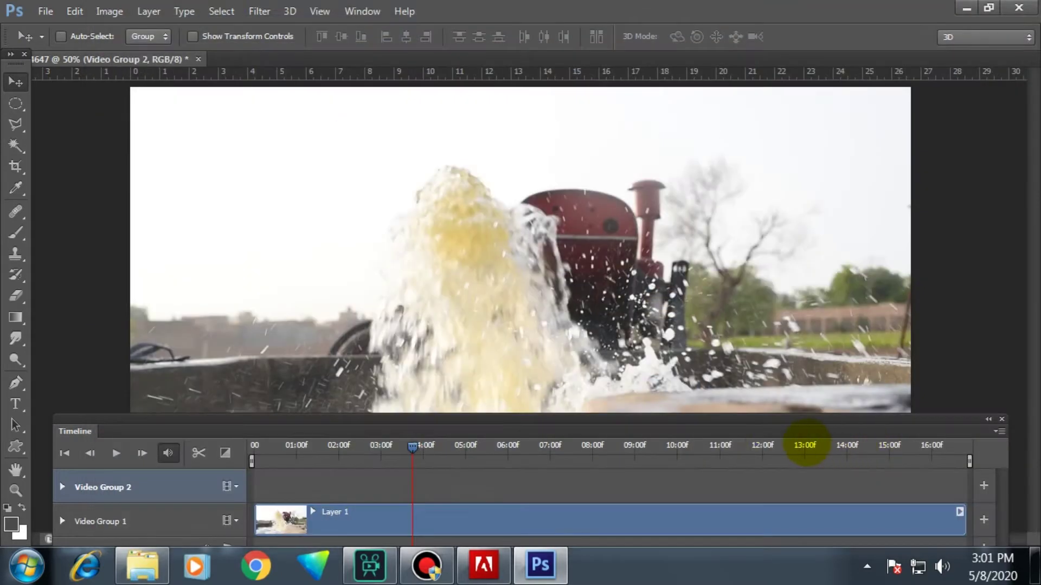
Extend the cloud clip to 16:51, scale it to about 184% and raise it to the top
drag(462, 487, 952, 490)
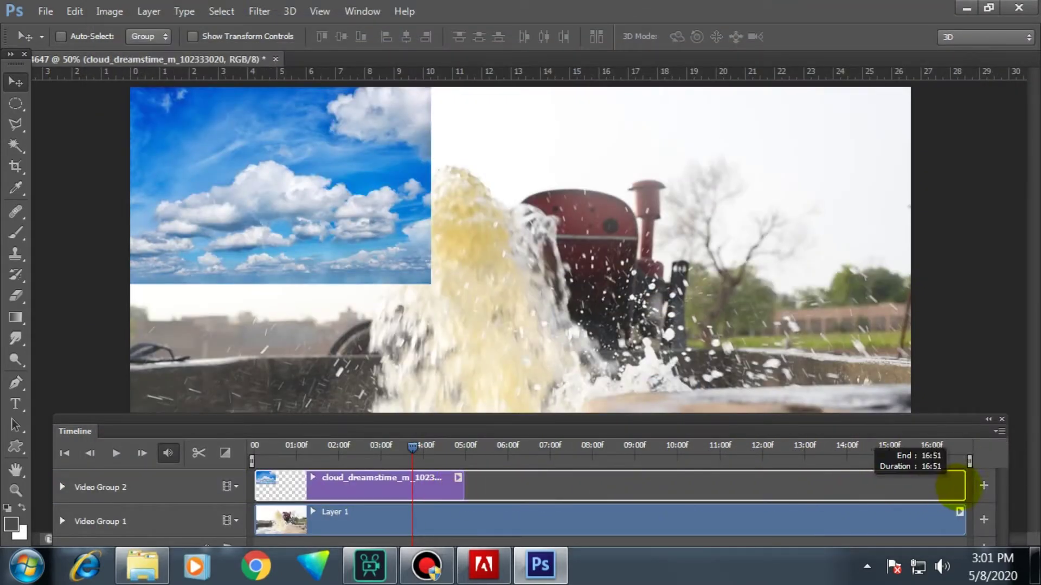
drag(953, 491, 953, 486)
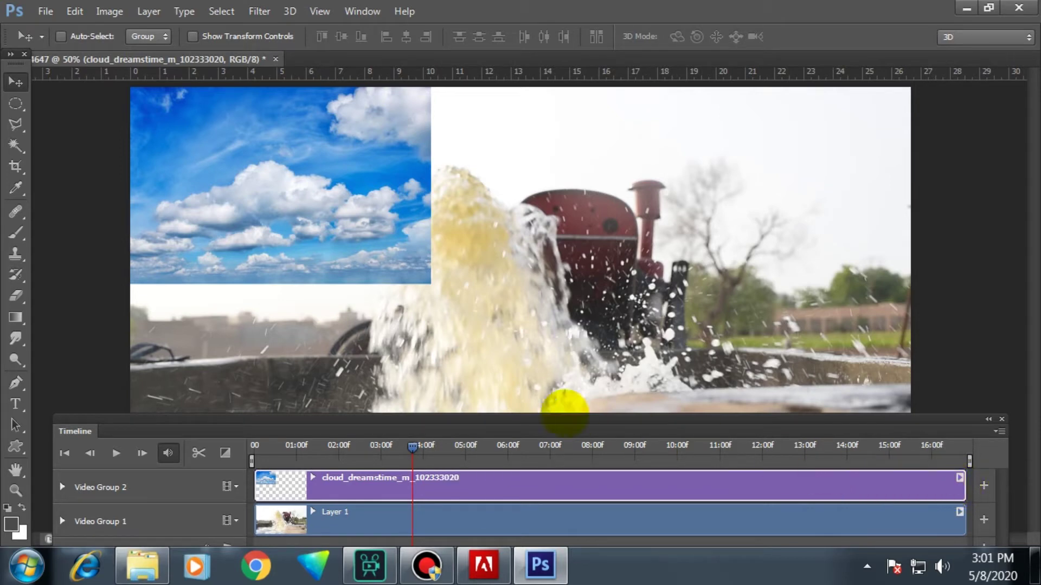
key(ctrl+t)
mouse_move(431, 283)
mouse_down()
mouse_move(783, 339)
mouse_move(1033, 431)
mouse_up()
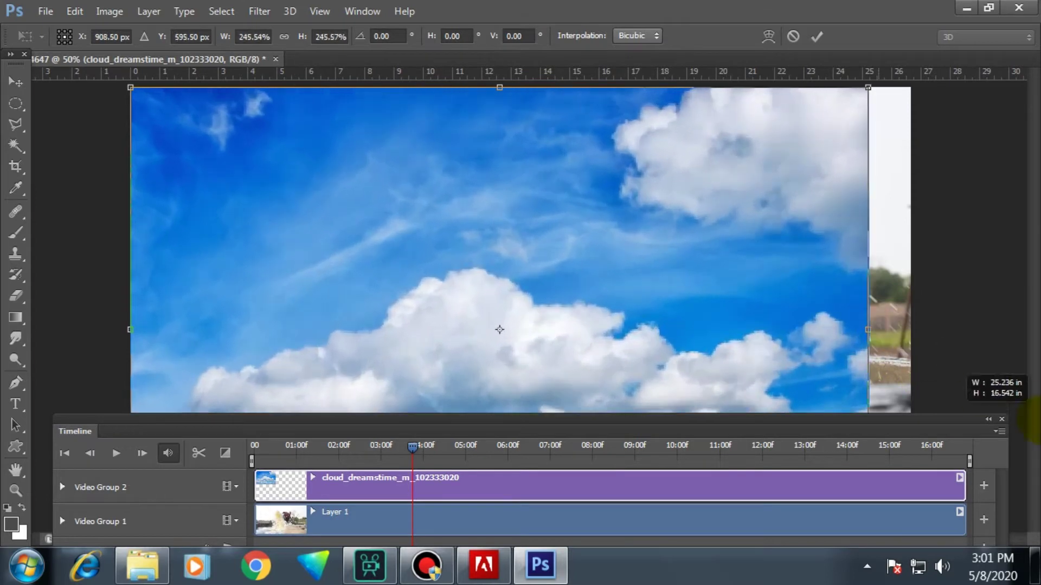
drag(774, 365, 783, 145)
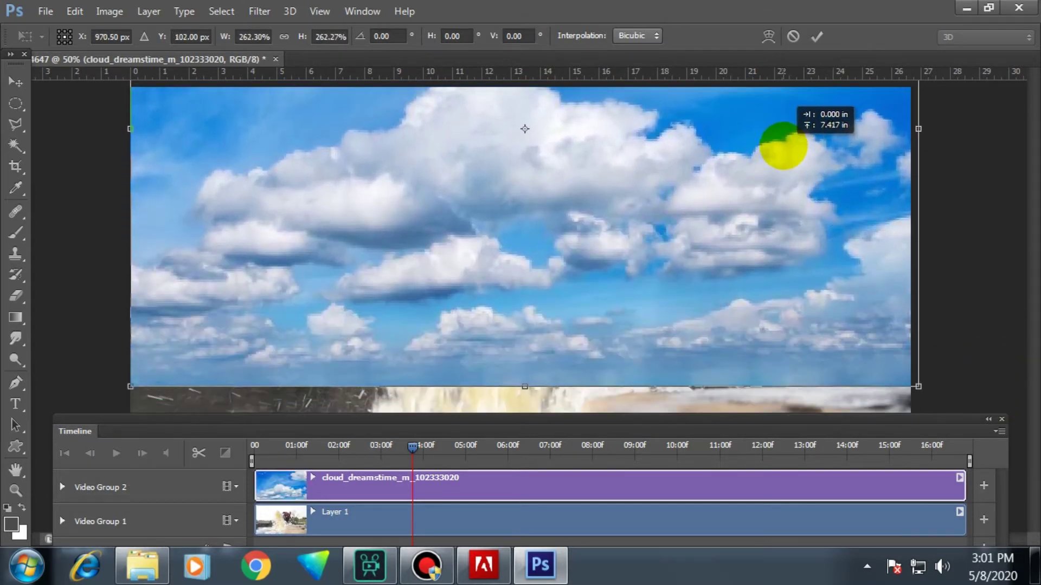
drag(732, 267, 733, 219)
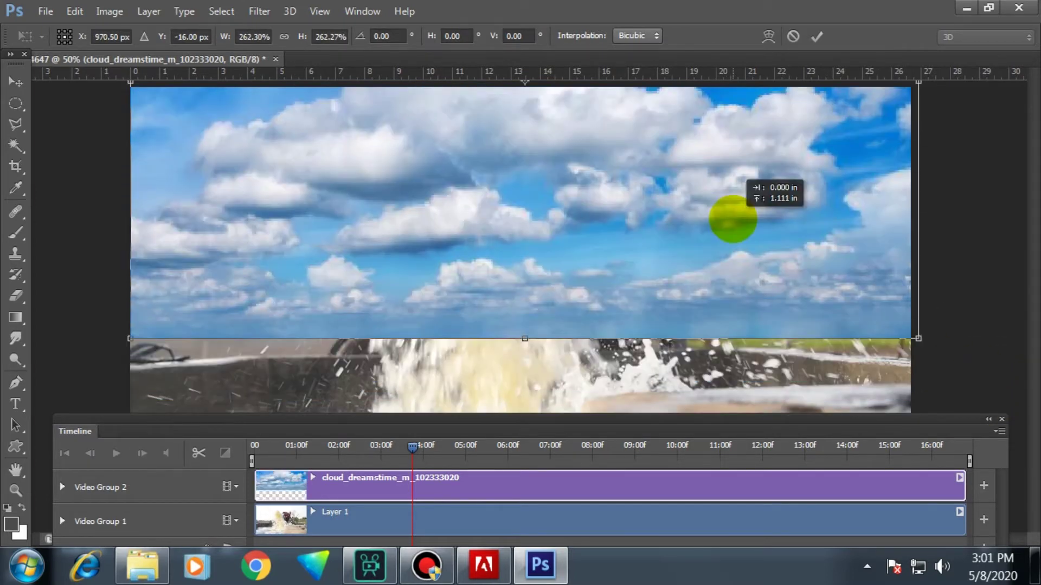
key(Return)
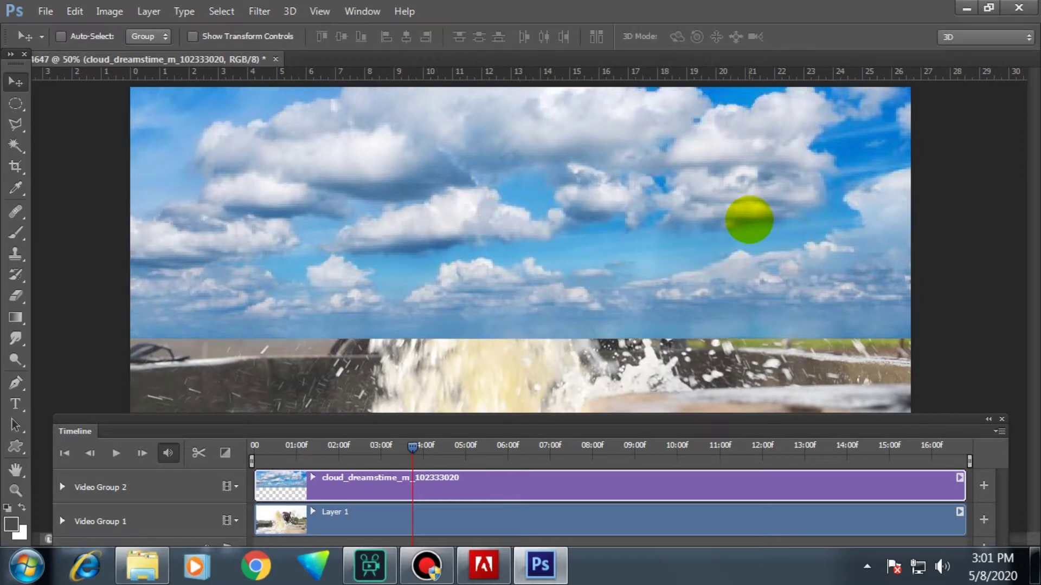
scroll(560, 305, down, 1)
scroll(561, 306, up, 1)
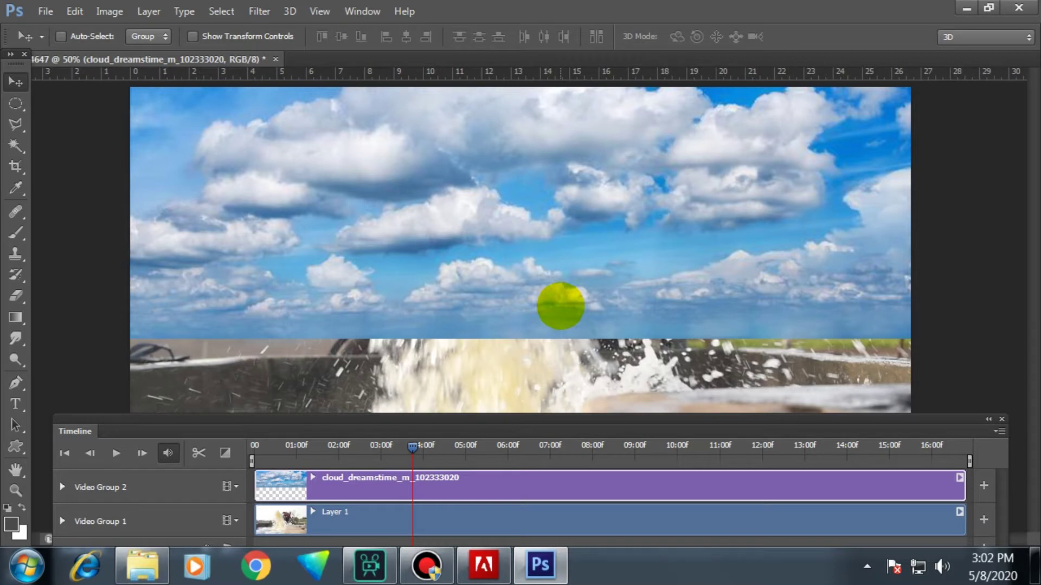
Drop the cloud layer to 50% opacity so the tractor shows through
key(5)
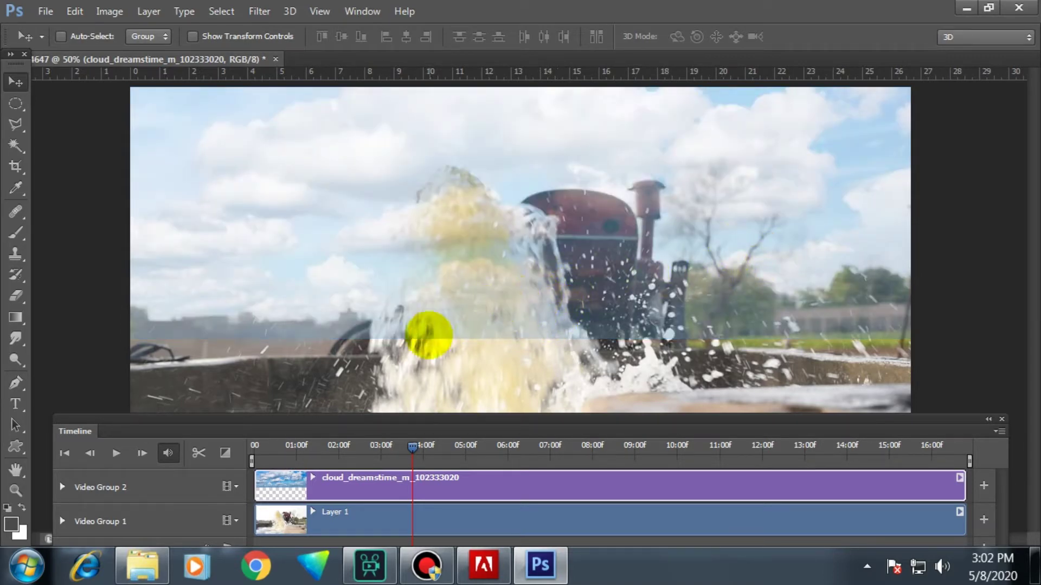
right_click(15, 296)
click(60, 293)
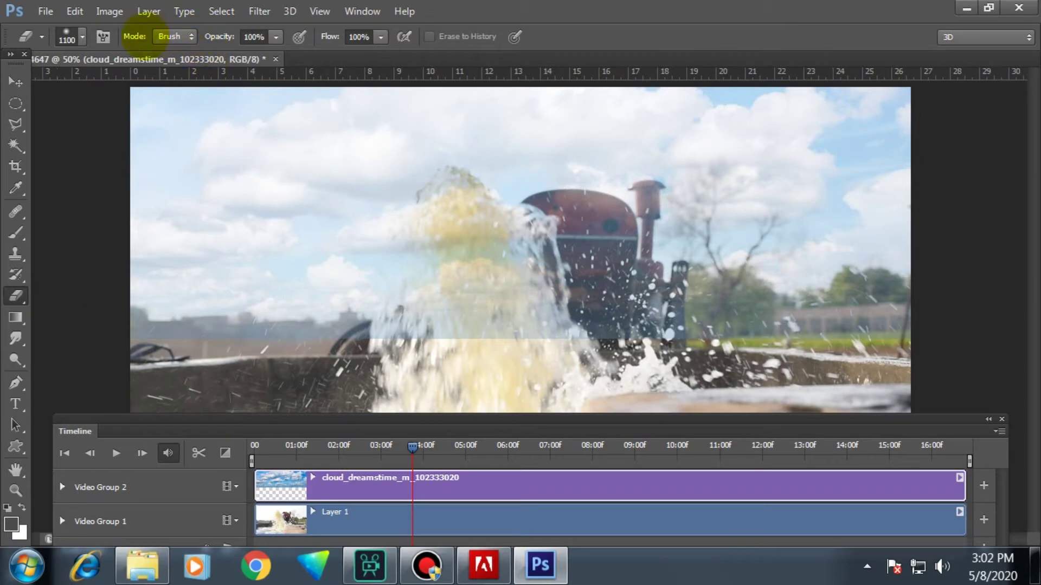
Choose a soft 60 px eraser brush
click(81, 36)
click(112, 236)
click(111, 236)
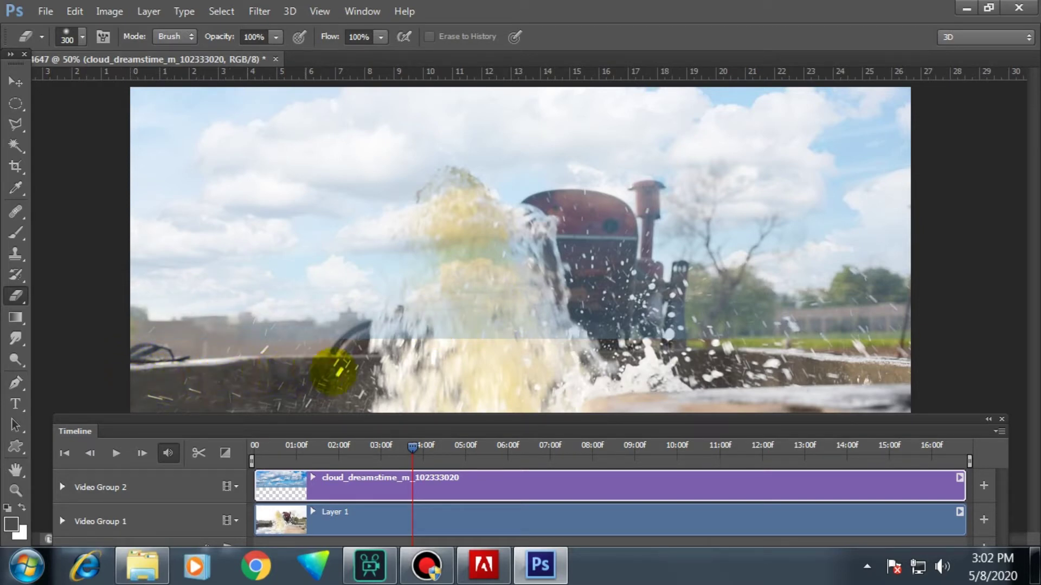
Erase the clouds over the water splash, tractor and splash near the wheel
mouse_move(312, 378)
mouse_down()
mouse_move(530, 367)
mouse_move(372, 360)
mouse_move(655, 365)
mouse_up()
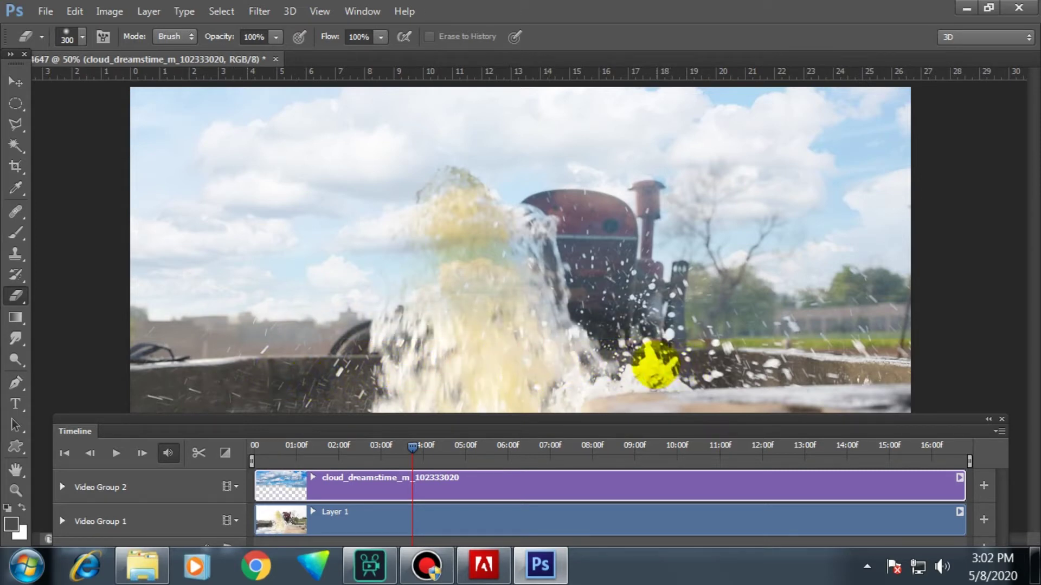
drag(720, 358, 509, 367)
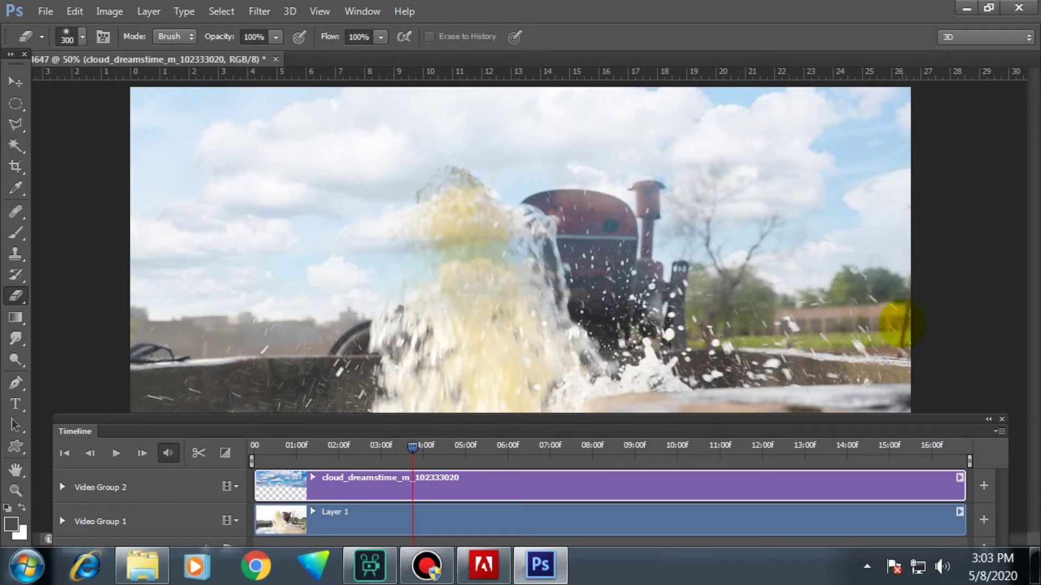
drag(717, 332, 651, 337)
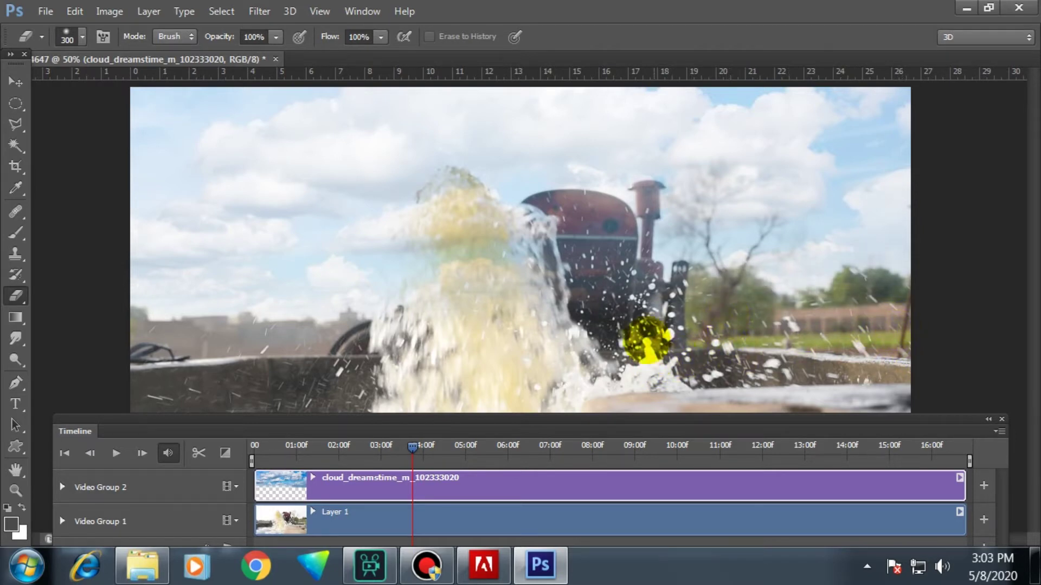
mouse_move(553, 244)
mouse_down()
mouse_move(597, 331)
mouse_move(462, 337)
mouse_move(464, 239)
mouse_move(441, 309)
mouse_move(455, 216)
mouse_move(435, 302)
mouse_move(497, 251)
mouse_move(559, 266)
mouse_up()
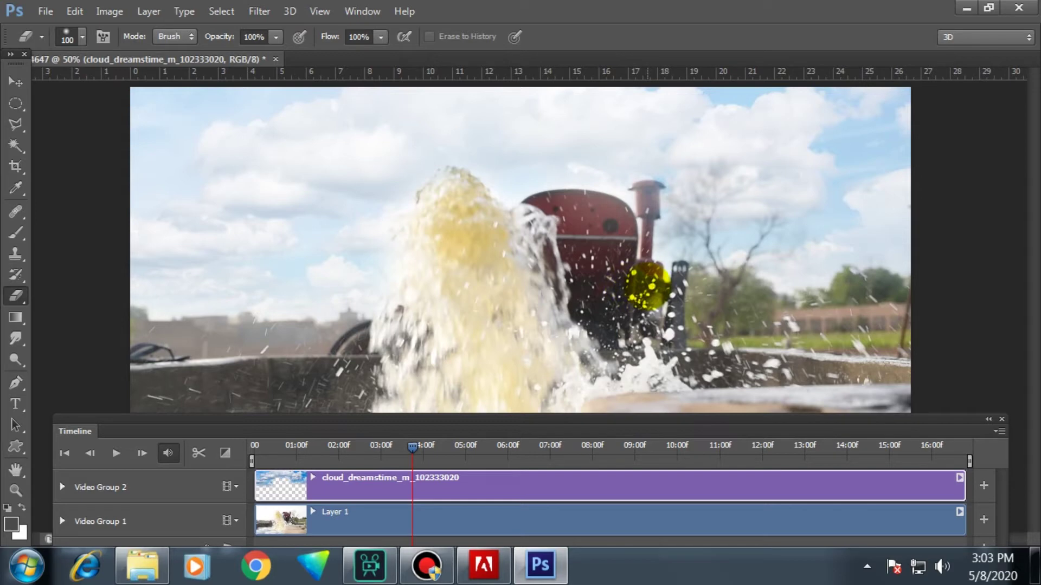
scroll(683, 286, up, 1)
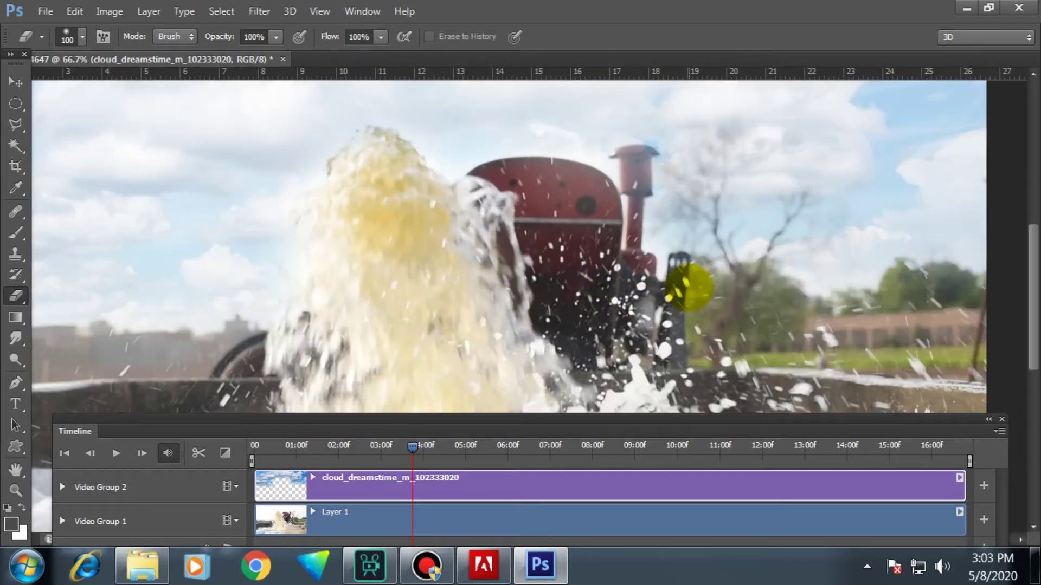
Zoom in and shrink the eraser to clean fine cloud edges around the splash
scroll(683, 286, up, 1)
scroll(610, 227, up, 1)
key(bracketleft)
key(bracketleft)
key(bracketleft)
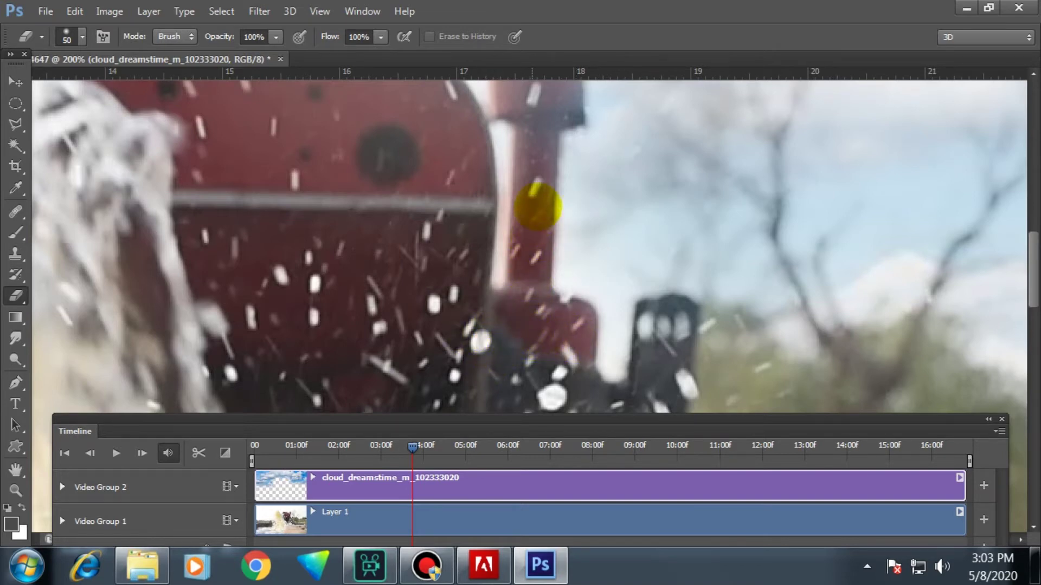
scroll(534, 260, up, 5)
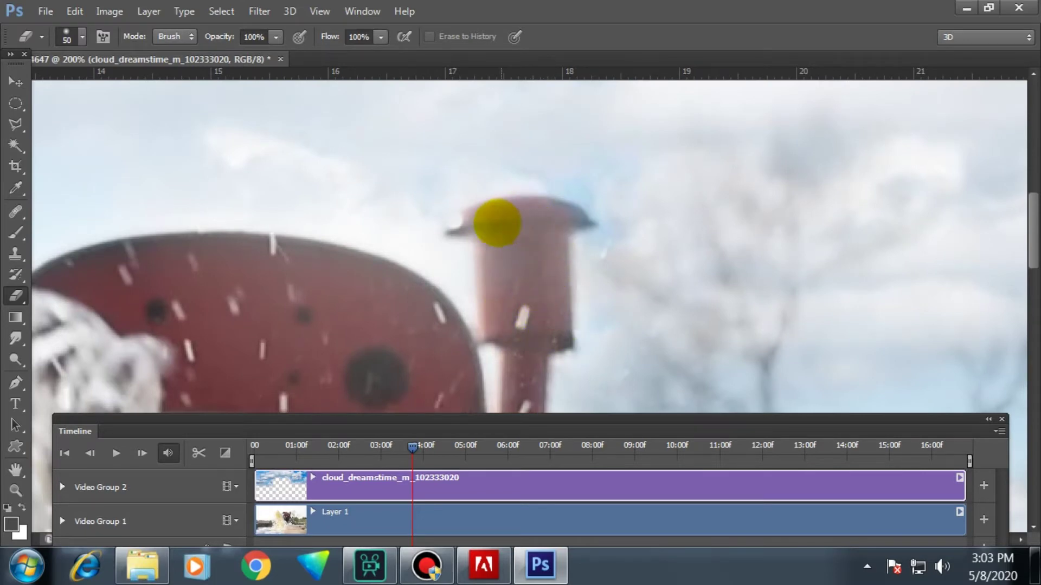
scroll(495, 221, down, 3)
scroll(506, 344, down, 2)
scroll(495, 295, down, 1)
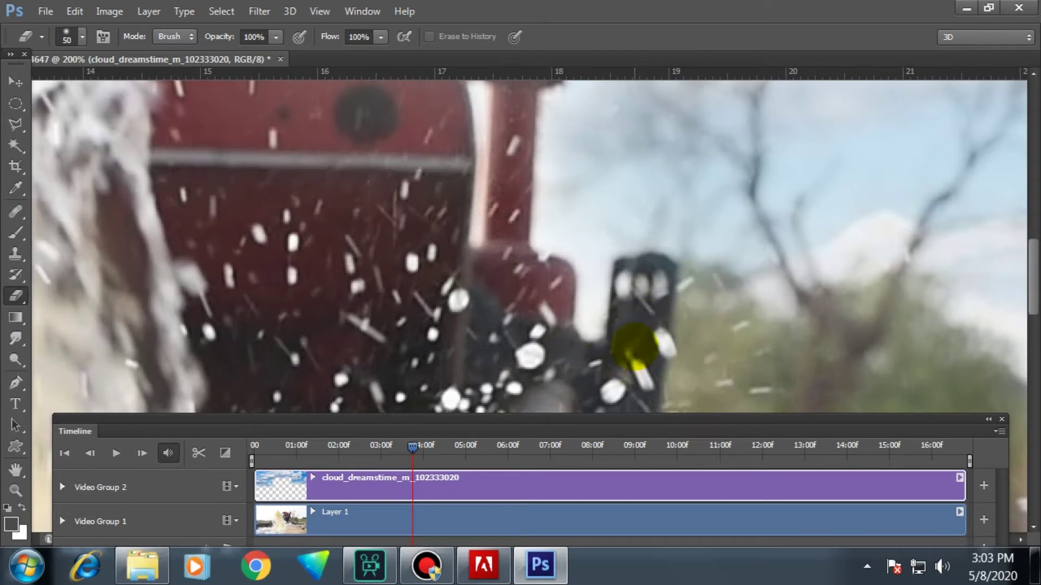
Erase leftover clouds above the tractor, trees, brick wall and right edge
key(ctrl+minus)
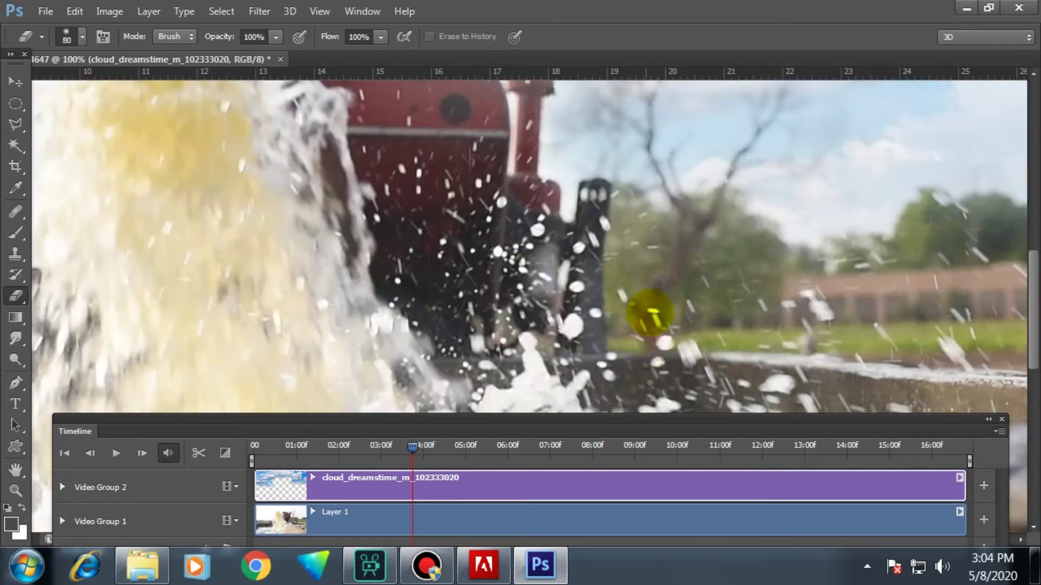
mouse_move(680, 222)
mouse_down()
mouse_move(651, 368)
mouse_move(651, 260)
mouse_up()
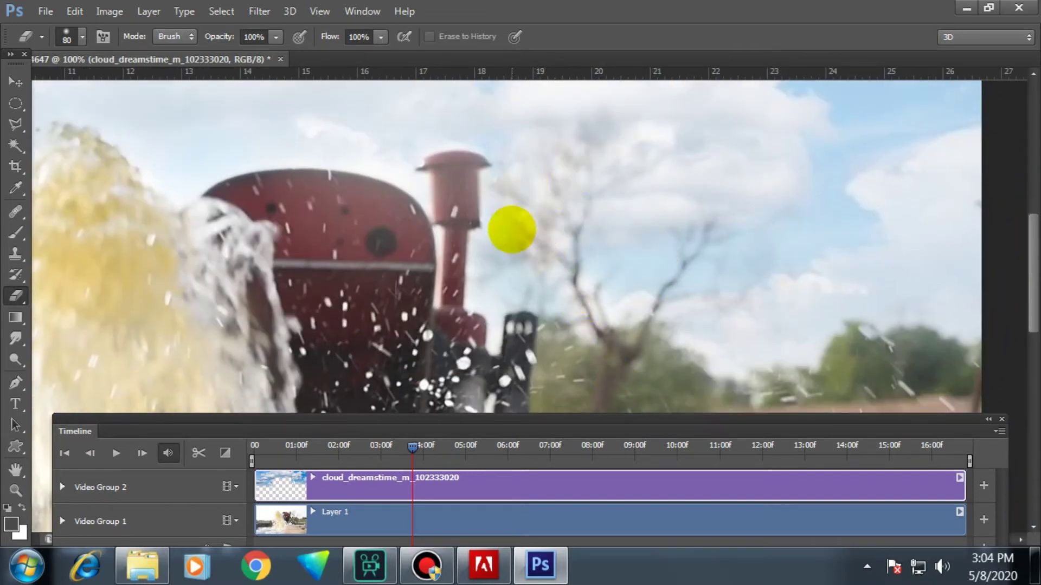
drag(661, 337, 529, 214)
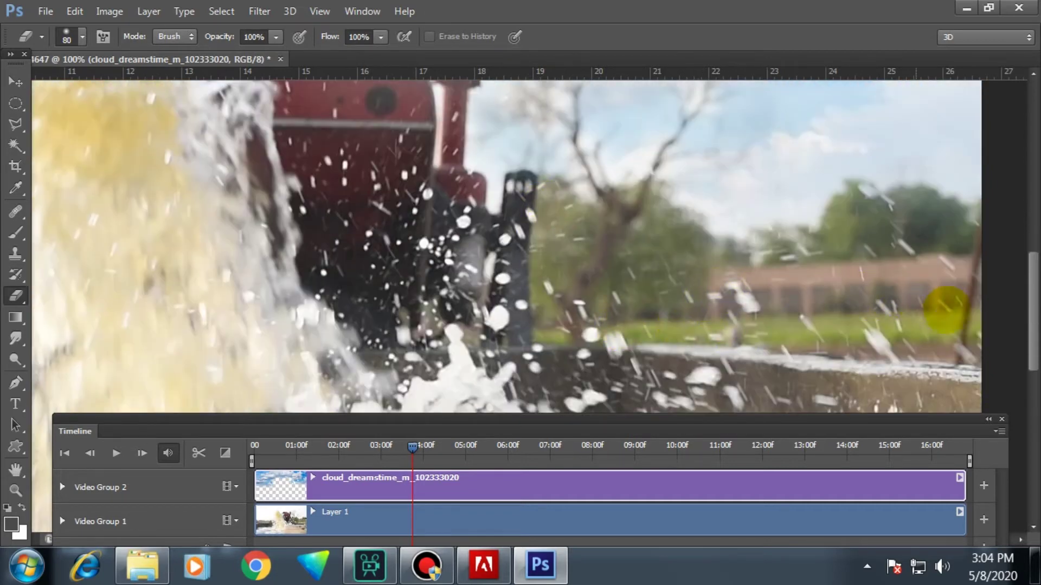
drag(946, 303, 715, 291)
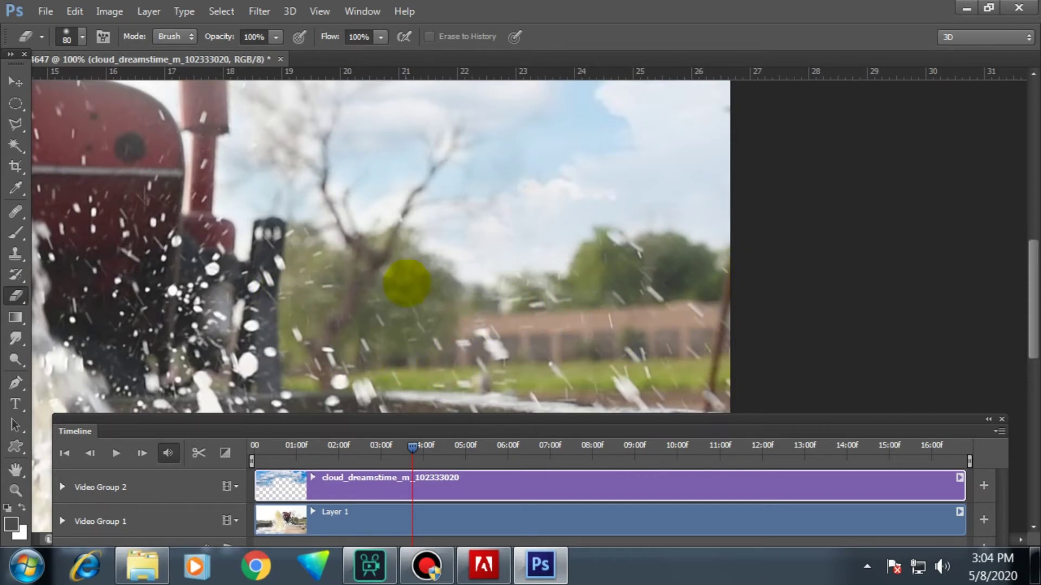
key(ctrl+minus)
key(ctrl+minus)
key(ctrl+minus)
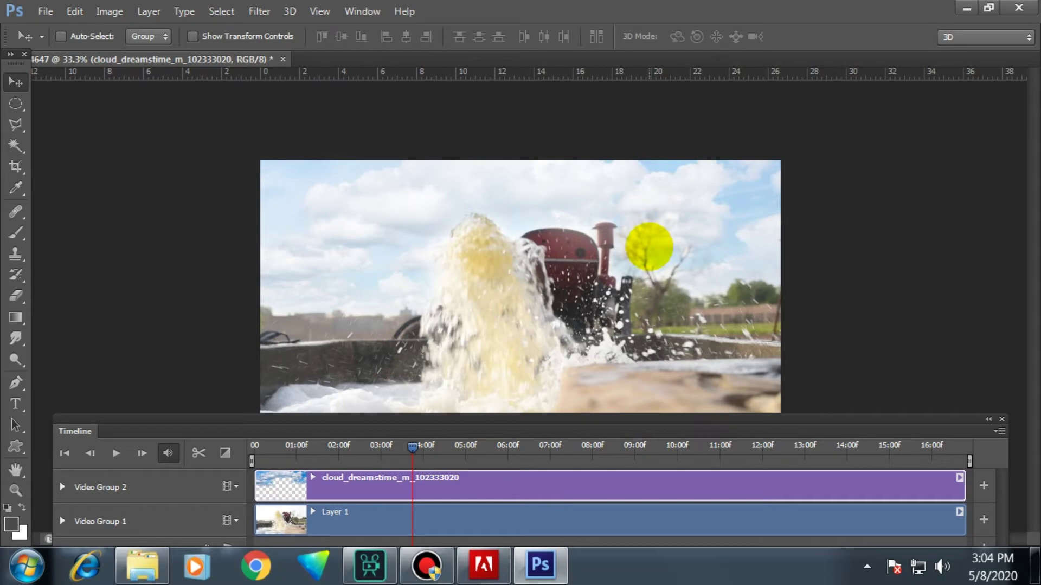
Add a Levels adjustment at black 60, midtone 1.74, white 245 and preview it
key(ctrl+plus)
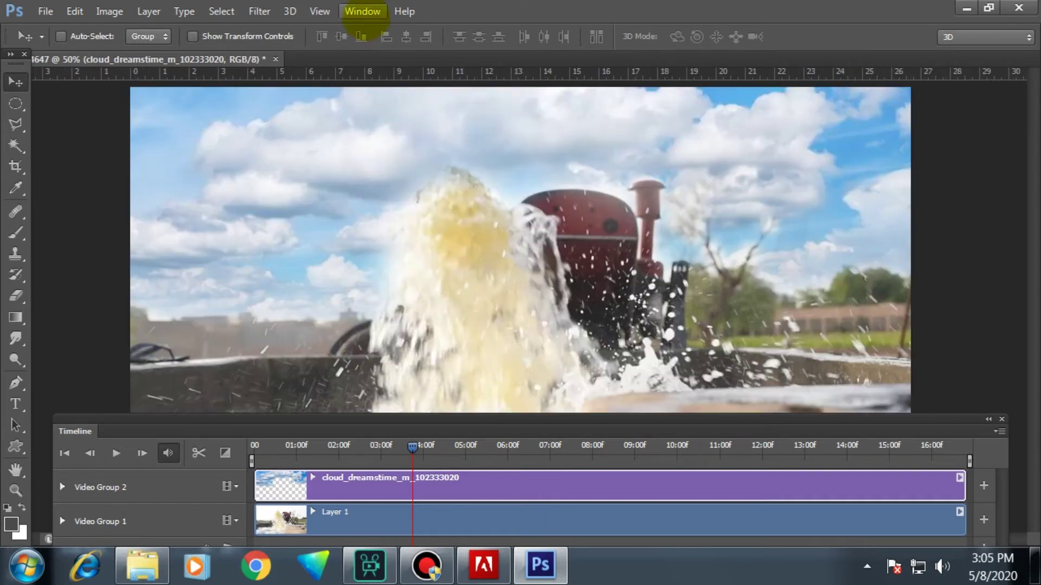
click(362, 11)
click(440, 148)
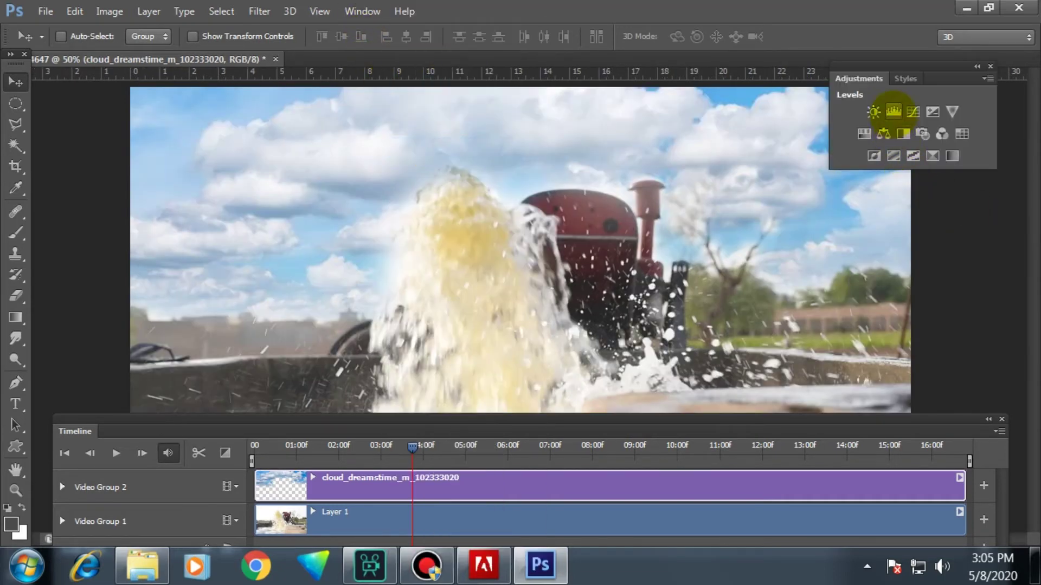
click(893, 111)
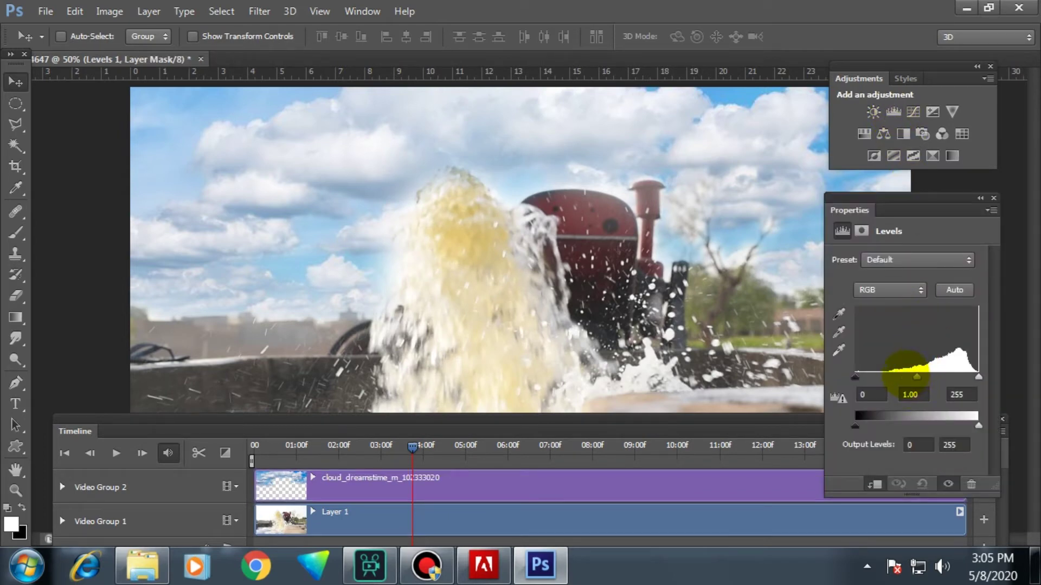
drag(916, 375, 882, 376)
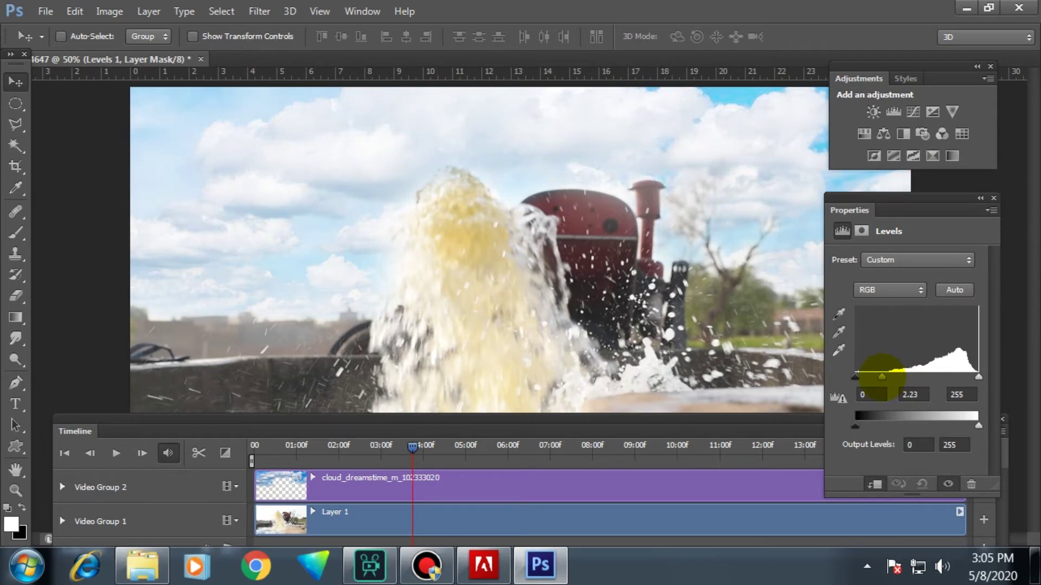
drag(881, 376, 894, 376)
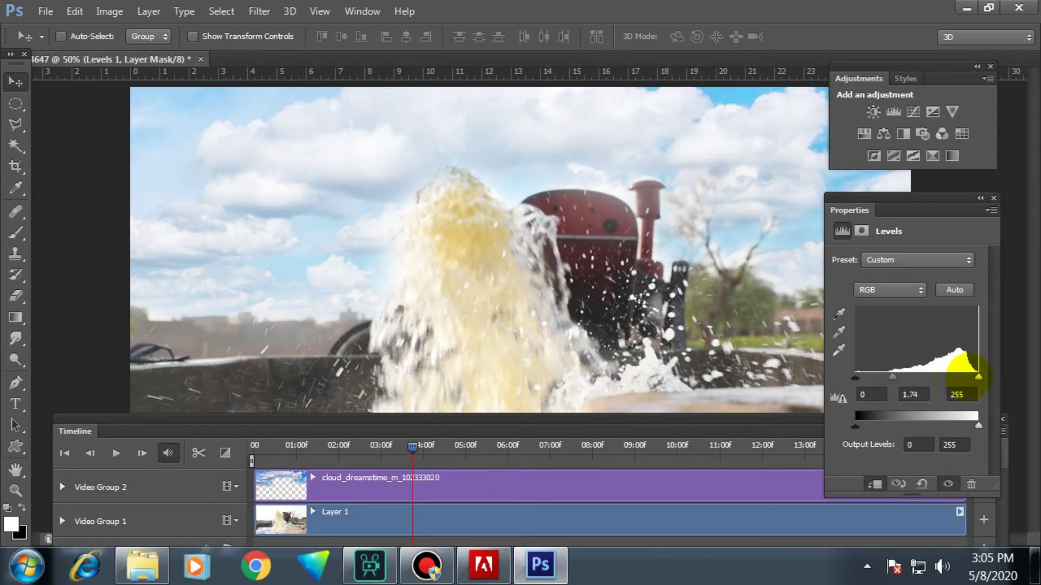
drag(978, 377, 974, 377)
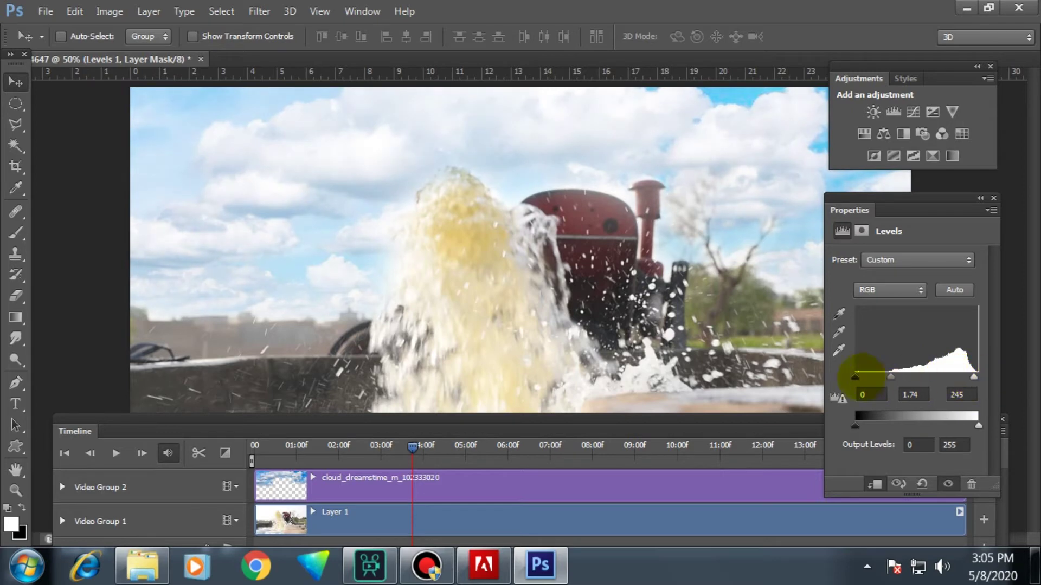
drag(859, 376, 884, 375)
drag(869, 376, 877, 377)
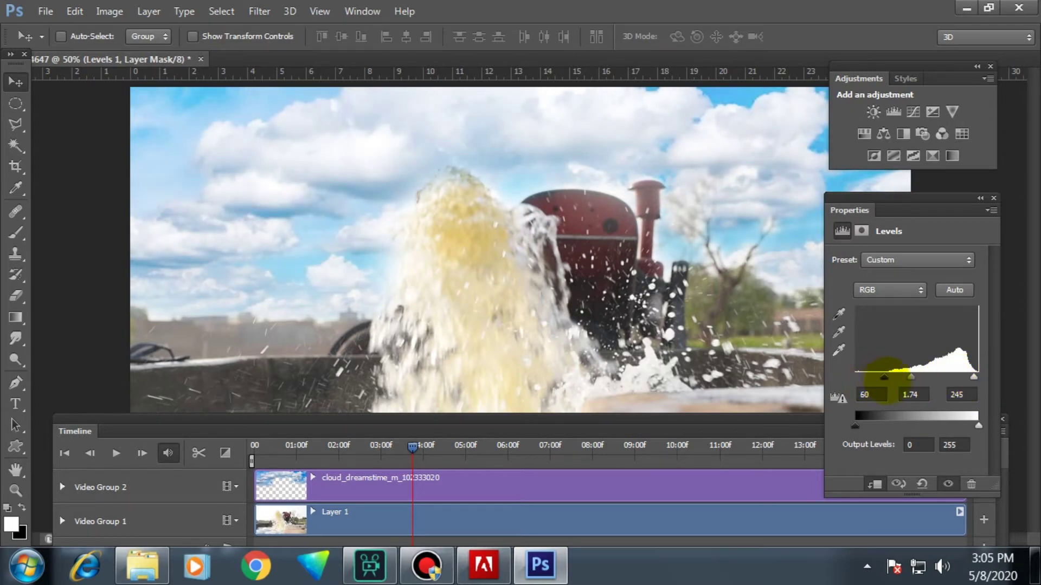
key(ctrl+minus)
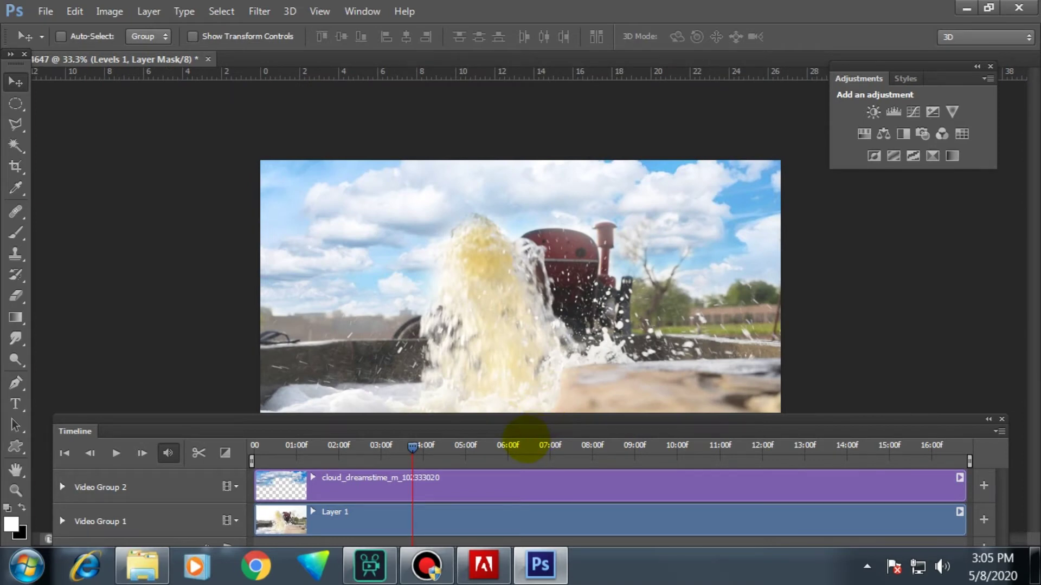
key(space)
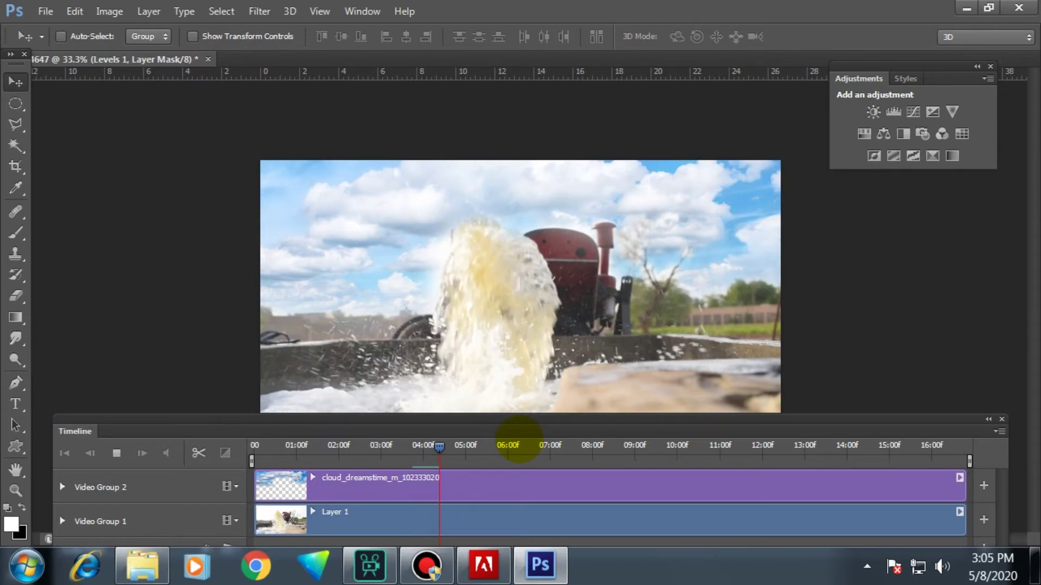
Add a Levels adjustment on Layer 1 with black point 44 and midtones 1.43
click(534, 447)
click(303, 493)
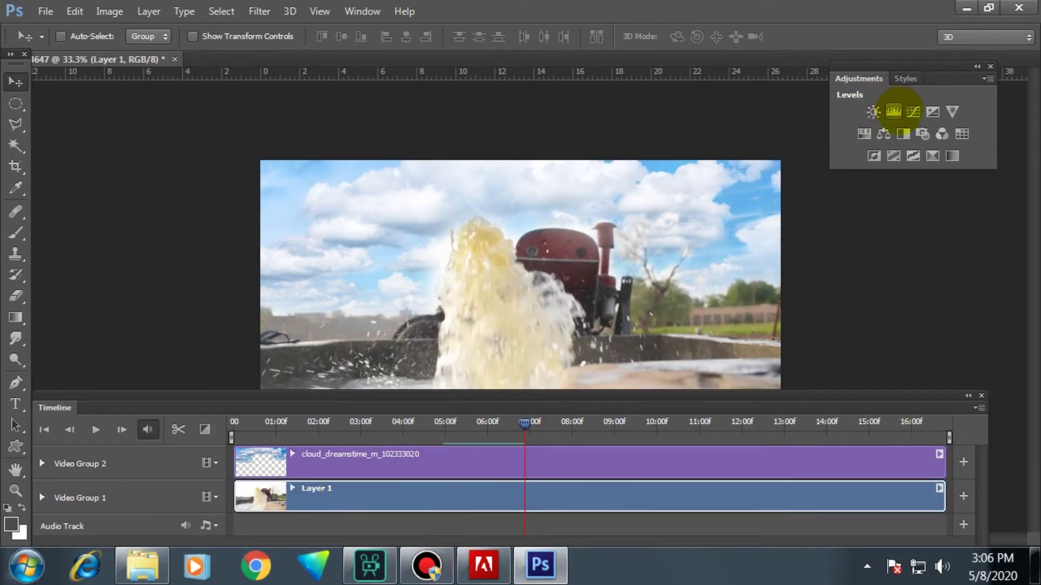
click(893, 112)
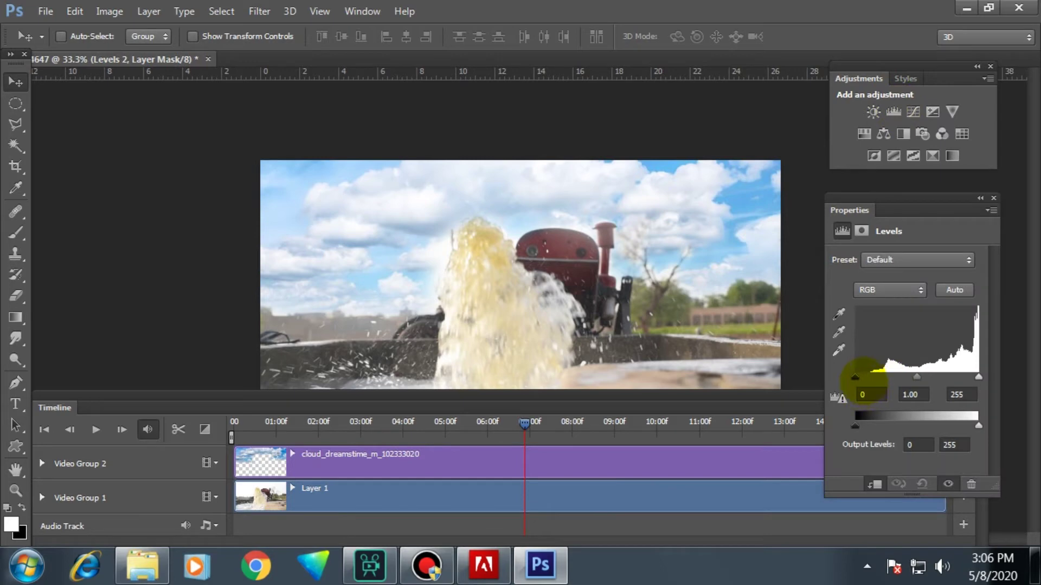
drag(855, 377, 876, 377)
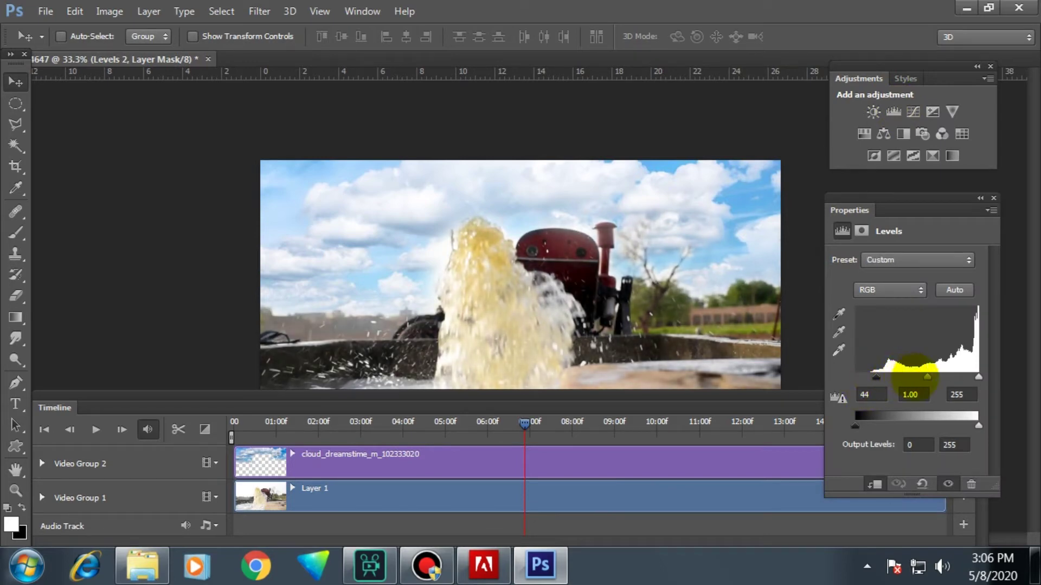
drag(927, 377, 915, 377)
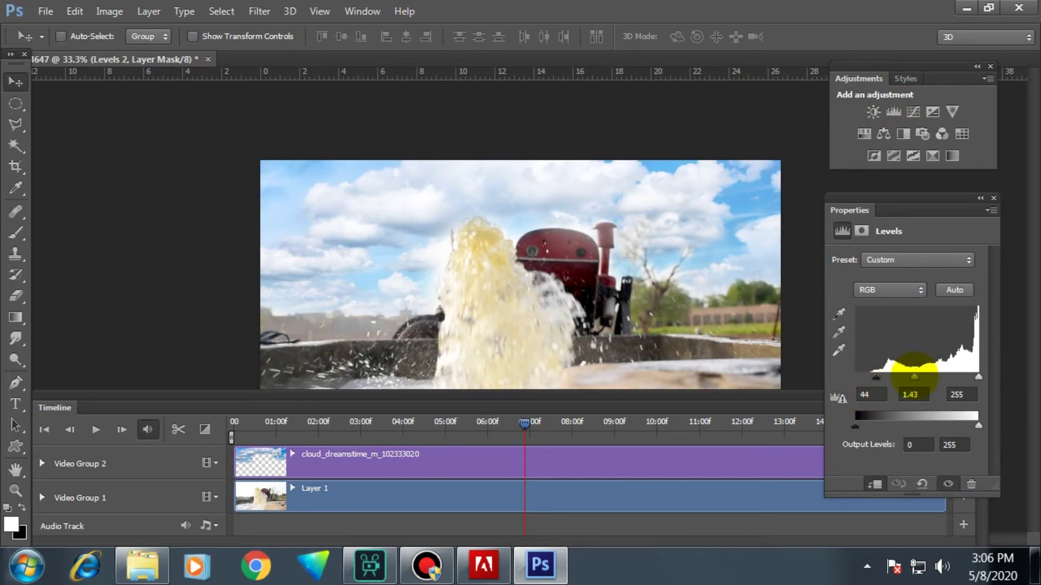
click(993, 198)
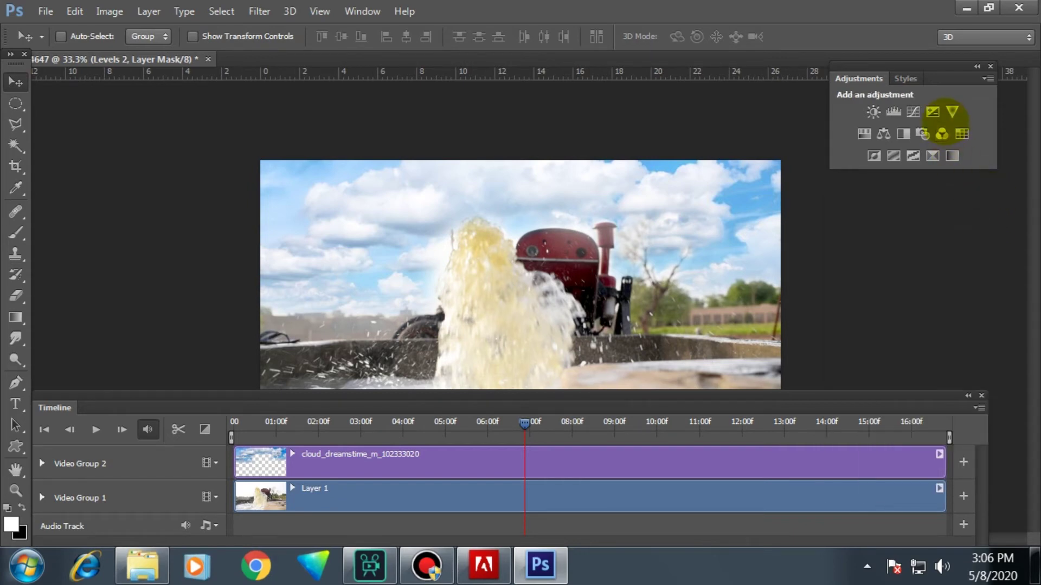
Add a Curves adjustment with a slight bend, then select the cloud sky clip
click(913, 111)
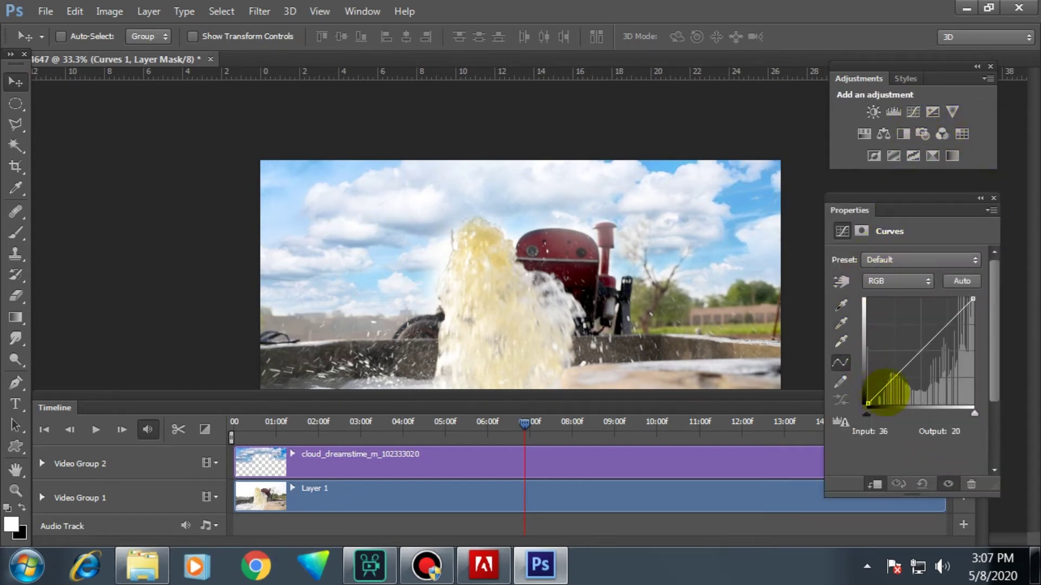
drag(888, 384, 888, 379)
key(ctrl+plus)
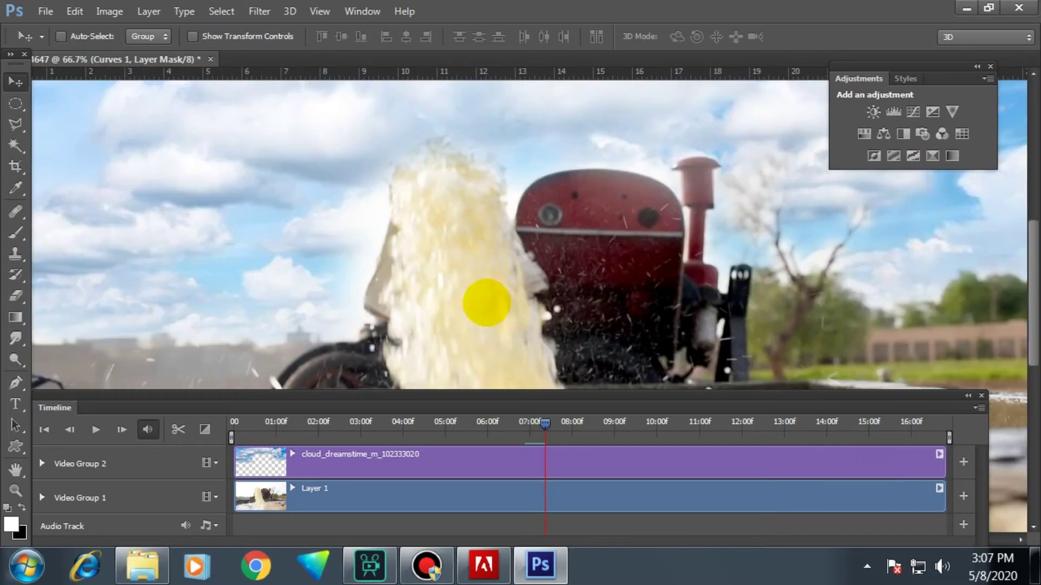
click(523, 467)
drag(382, 120, 497, 170)
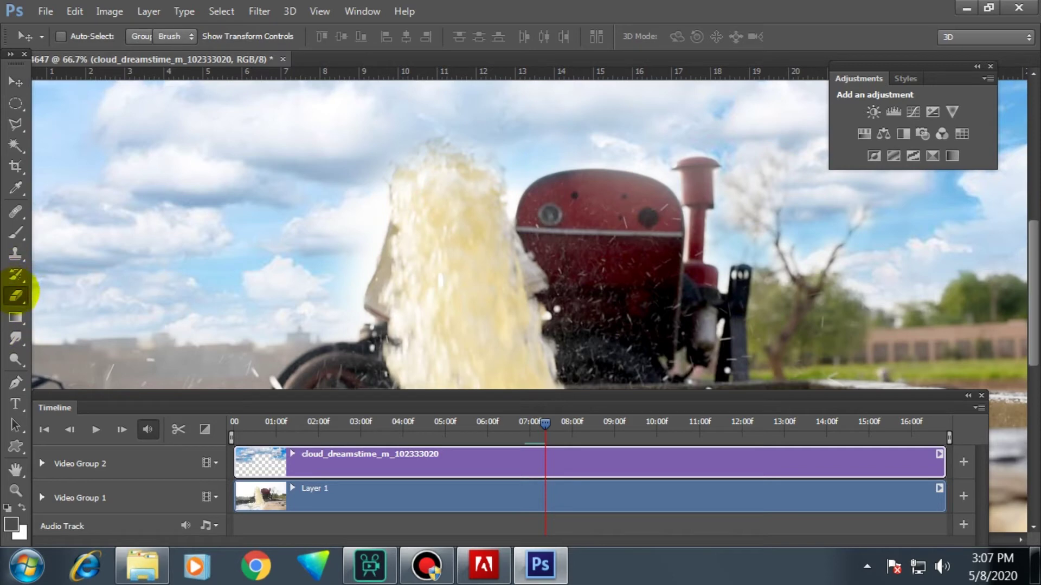
Switch to the standard Eraser and play the timeline to preview the grade
click(15, 295)
click(65, 288)
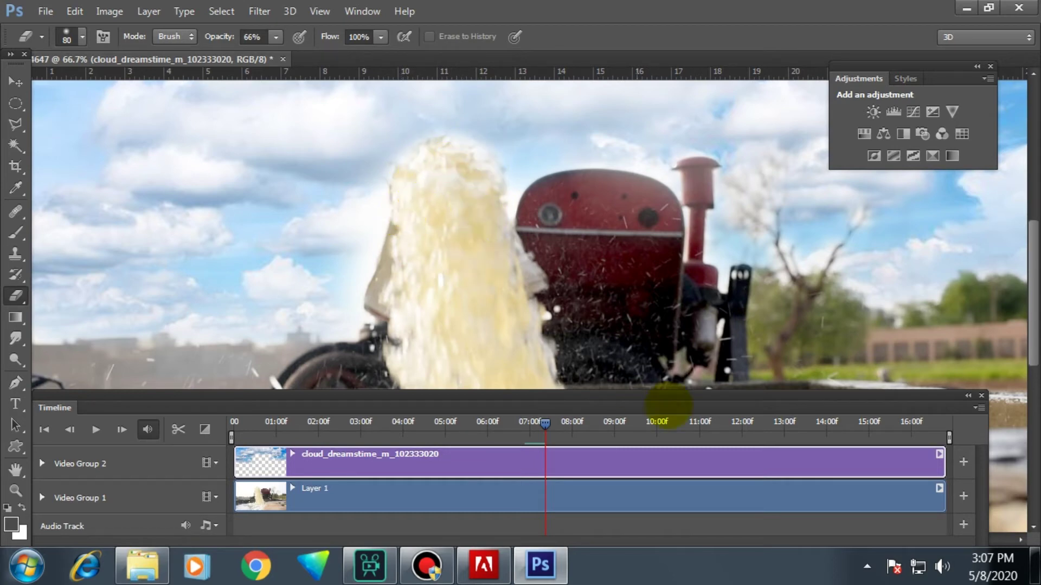
key(space)
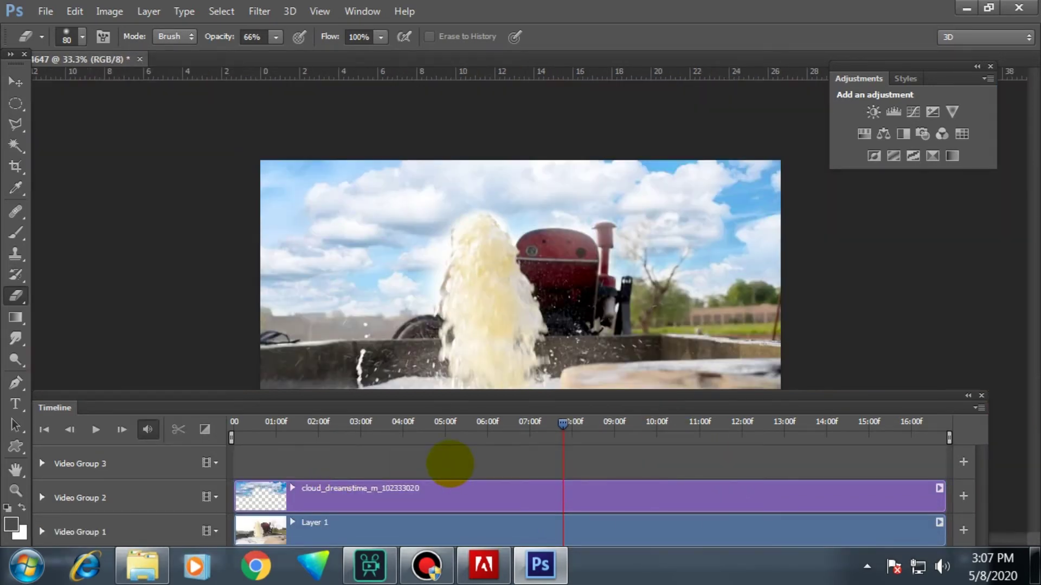
Create a new 1920×1080 document and set the foreground colour to medium blue
key(ctrl+n)
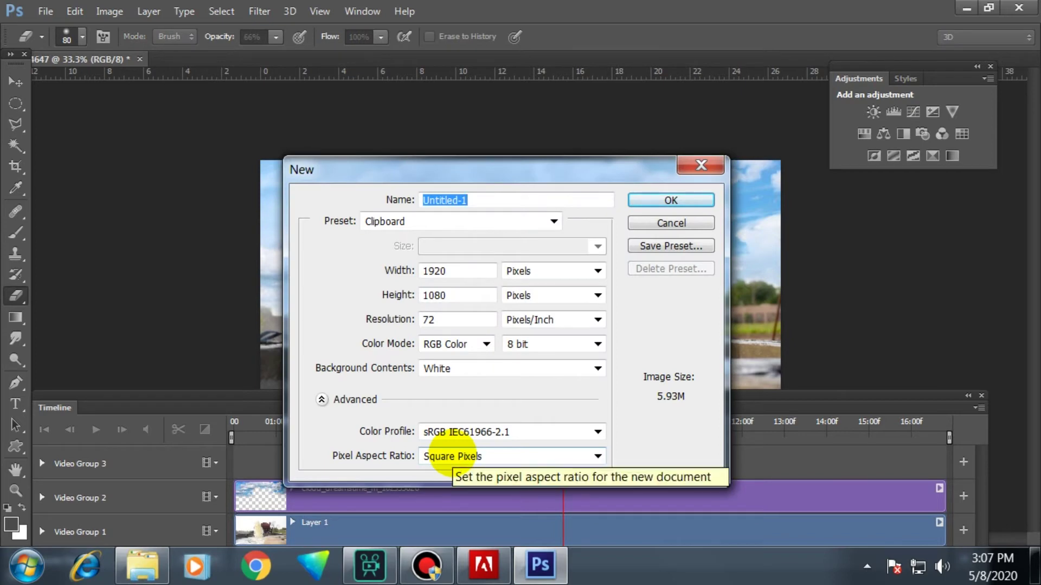
key(Return)
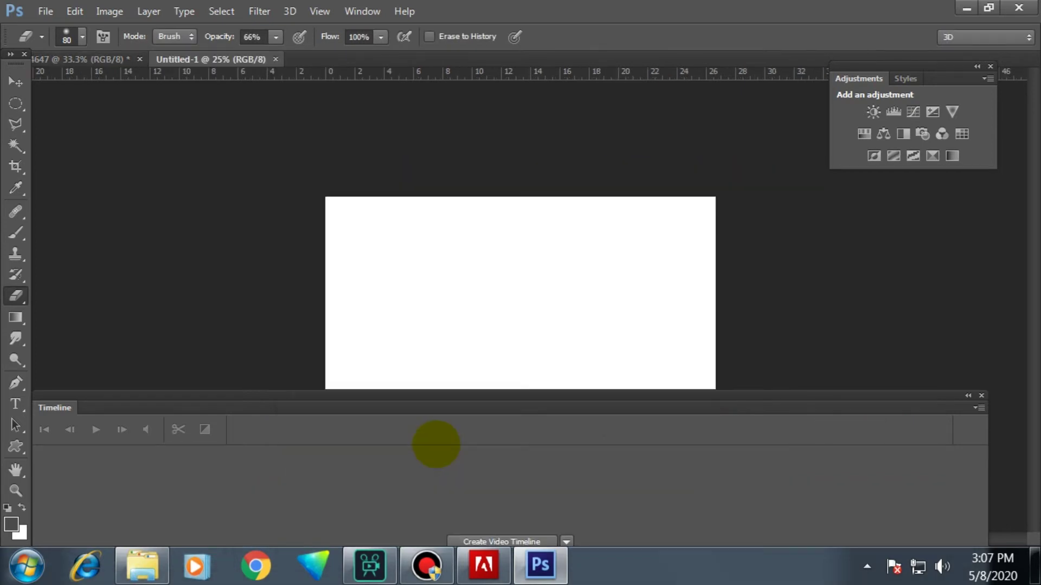
key(i)
key(shift+F5)
key(Escape)
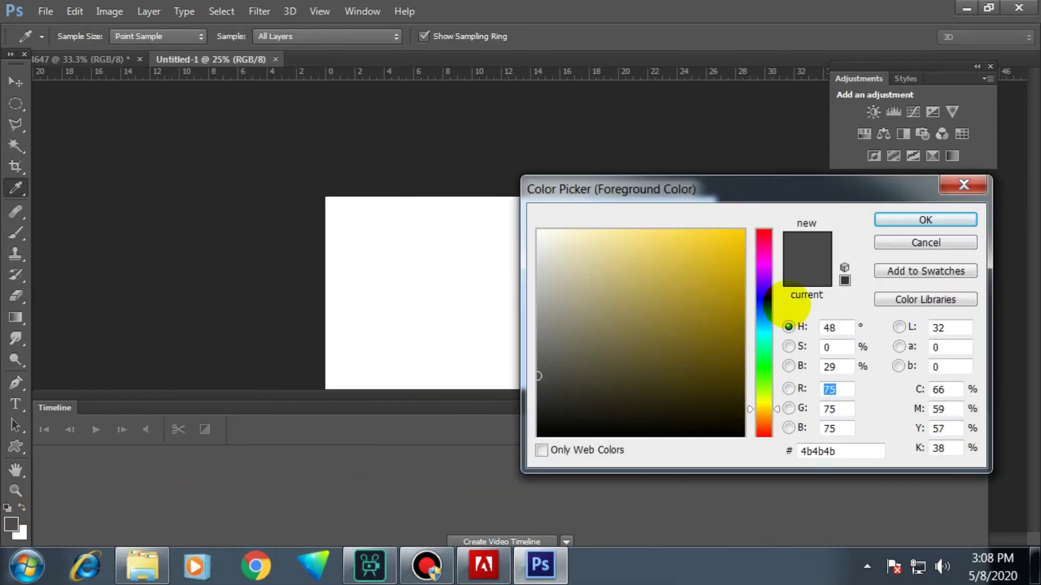
click(765, 308)
click(670, 309)
key(Return)
key(e)
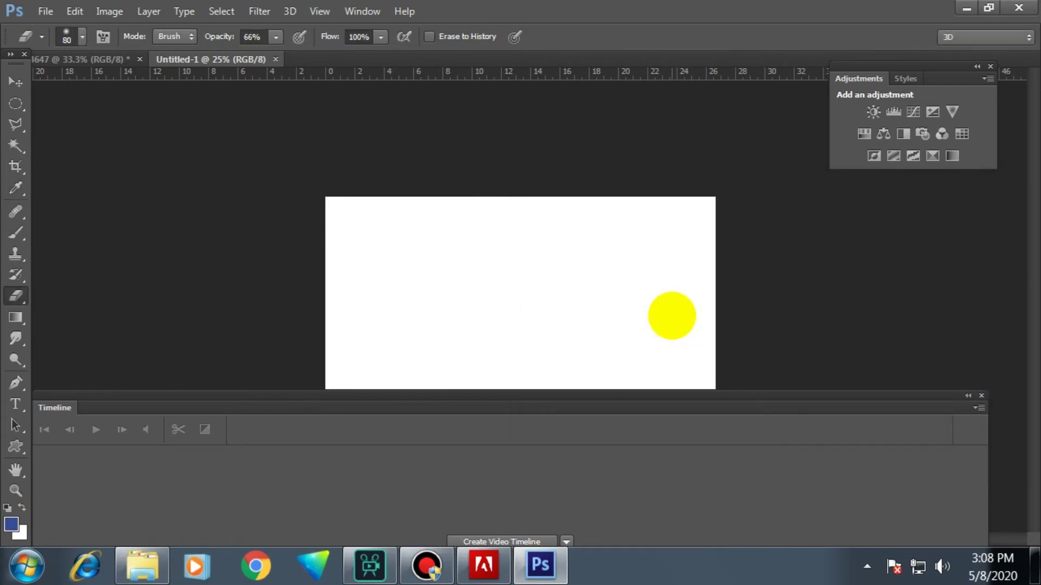
Fill the new canvas with the blue foreground colour
key(i)
key(shift+F5)
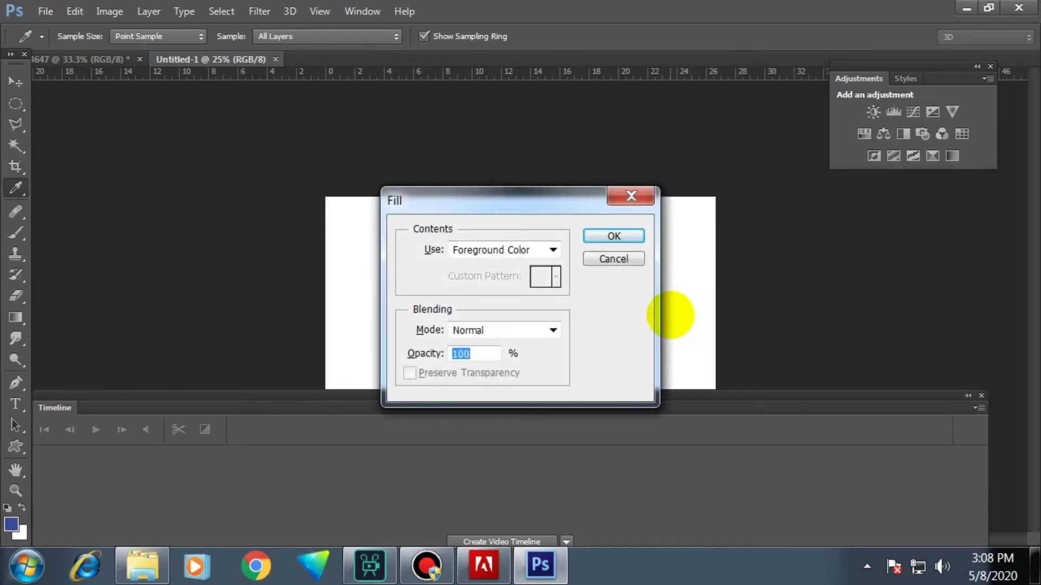
key(Return)
key(e)
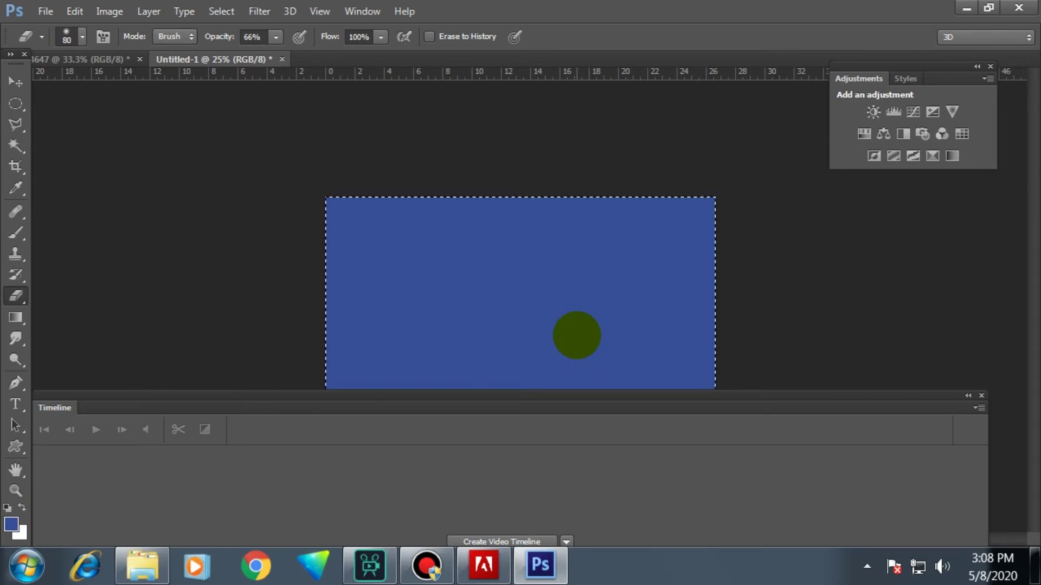
Paste the blue fill into the tractor video as Layer 2, extending it to the timeline end
key(ctrl+z)
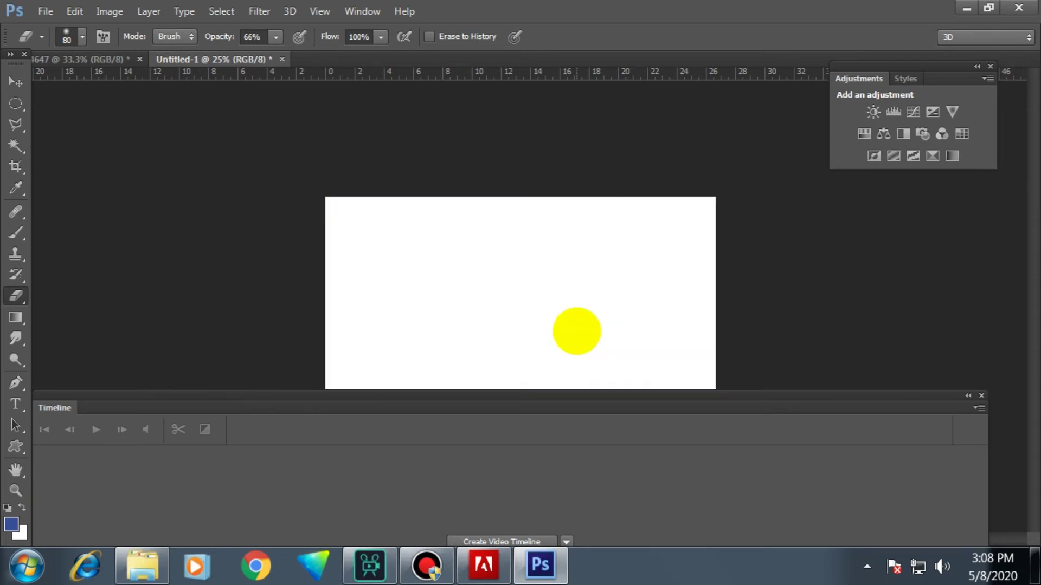
key(ctrl+Tab)
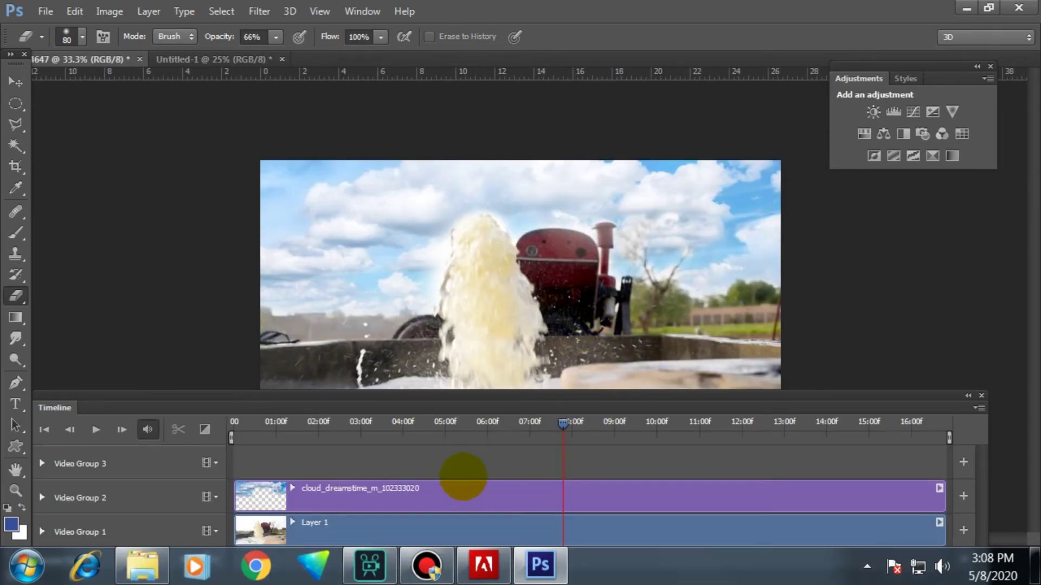
key(ctrl+v)
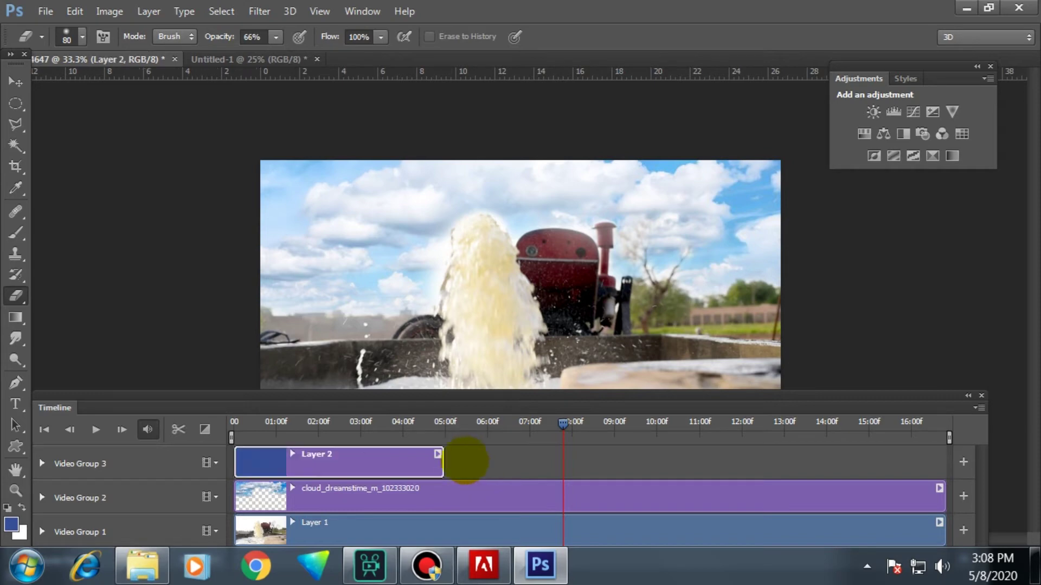
drag(439, 458, 938, 455)
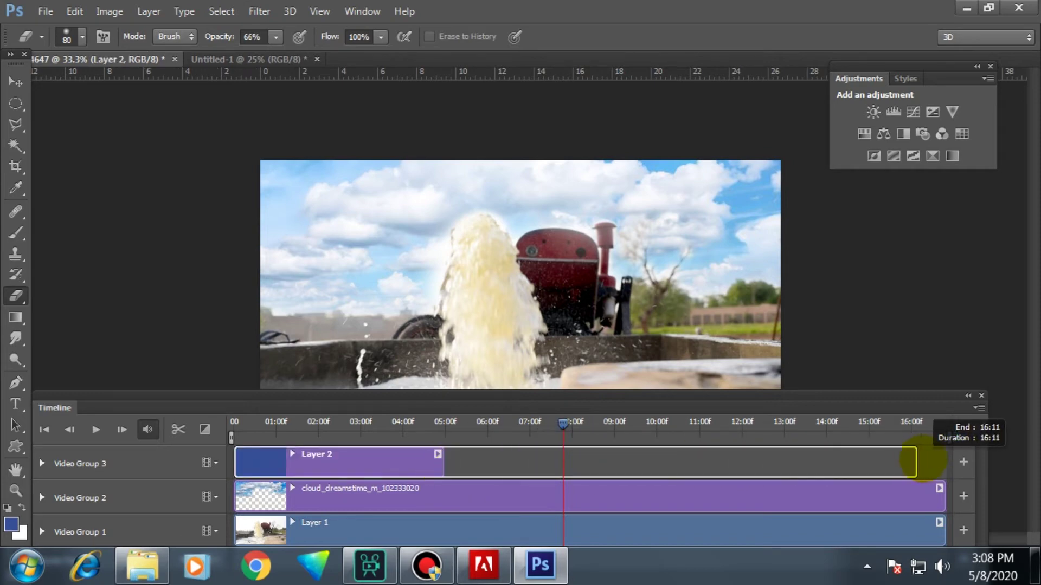
key(v)
scroll(502, 465, right, 5)
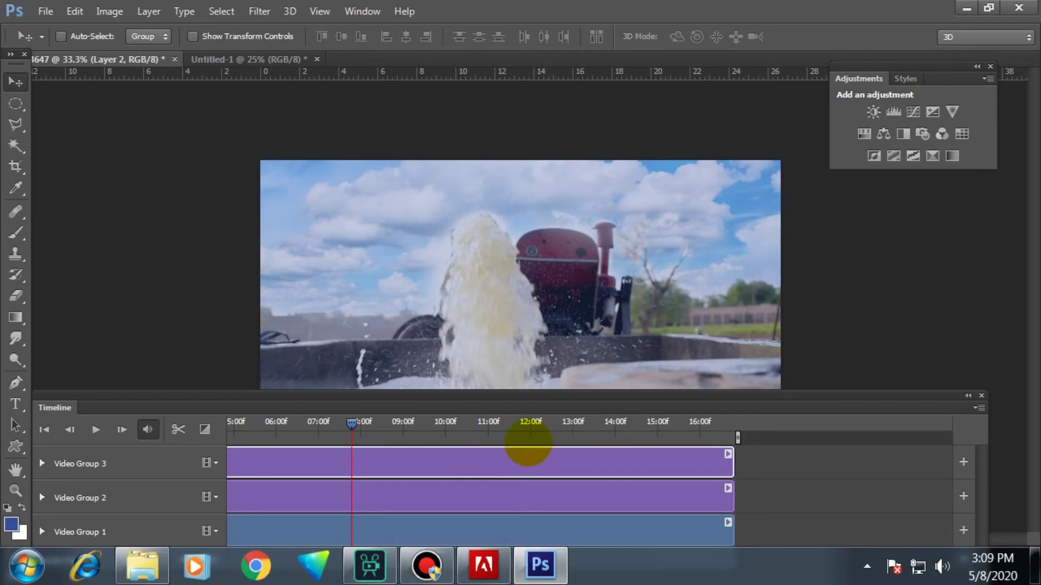
Change Layer 2's blend mode from Normal to Luminosity and reposition the timeline
key(F7)
click(703, 259)
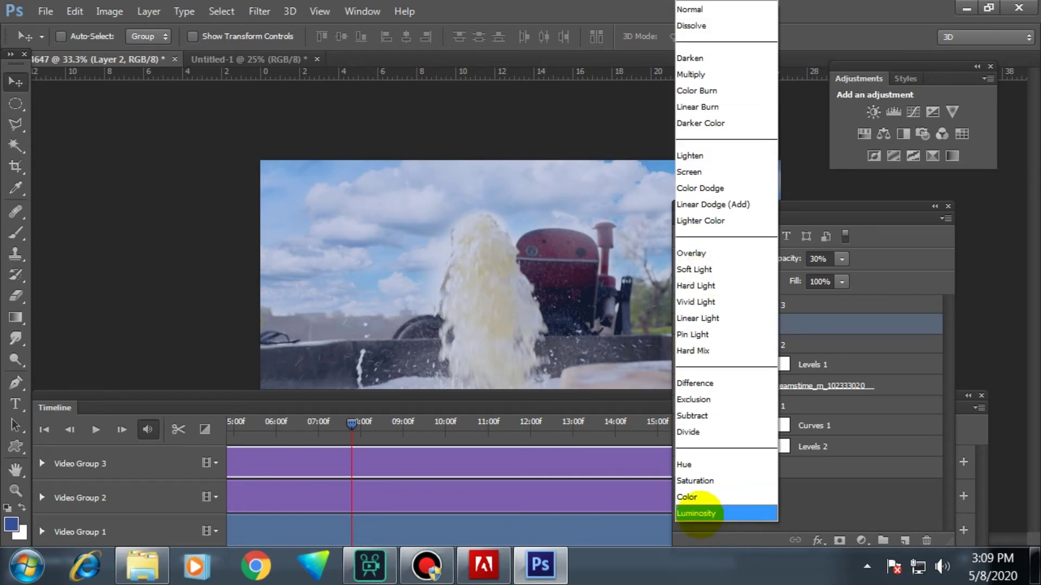
click(698, 513)
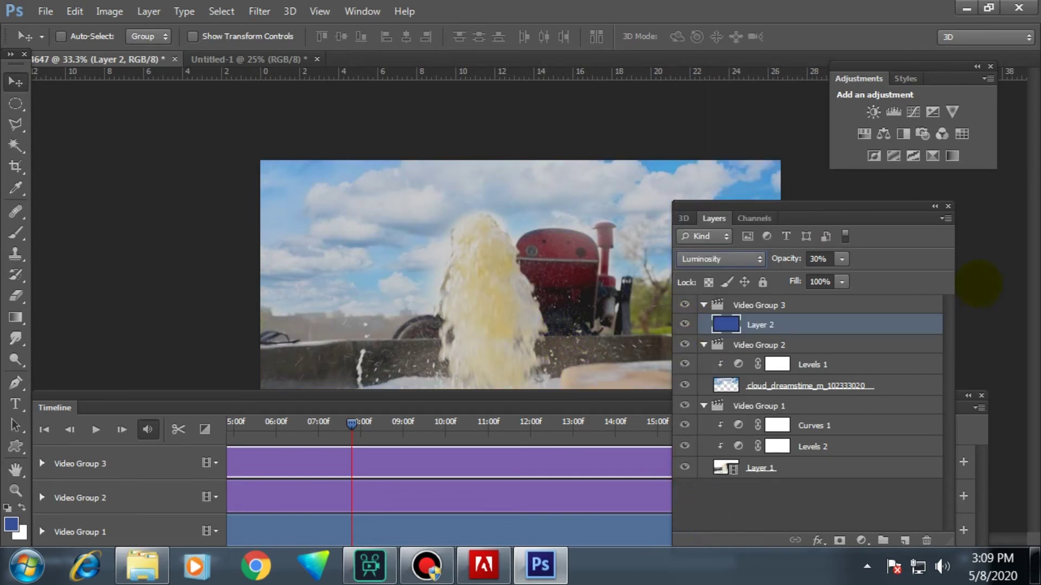
click(947, 206)
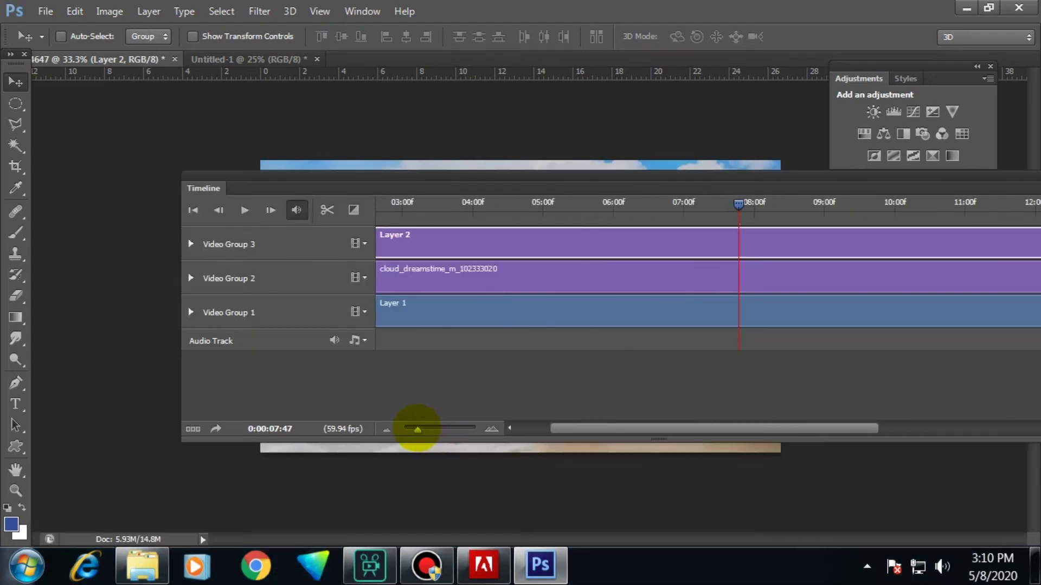
drag(418, 430, 410, 429)
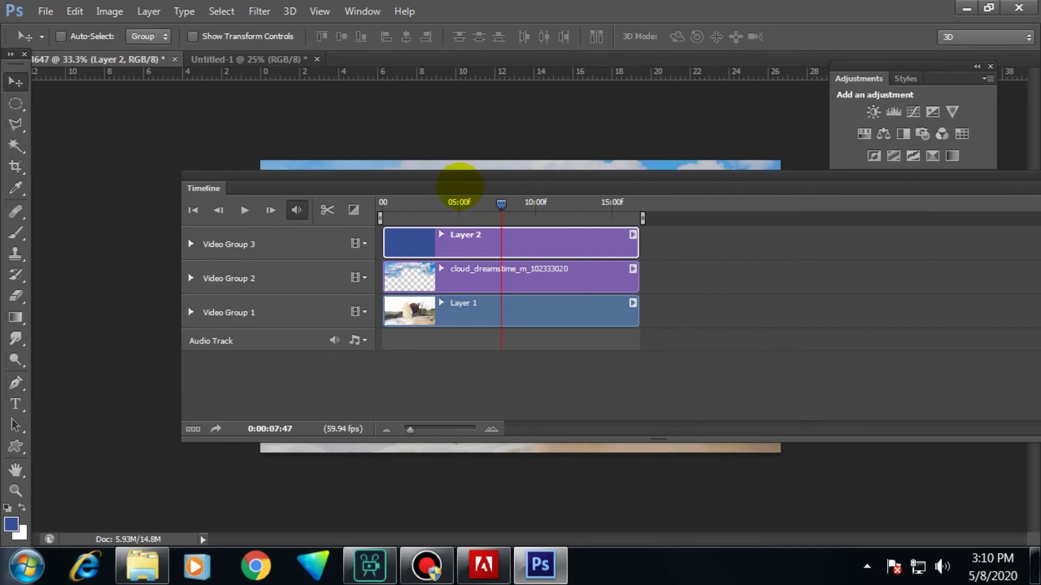
drag(459, 183, 434, 397)
click(333, 458)
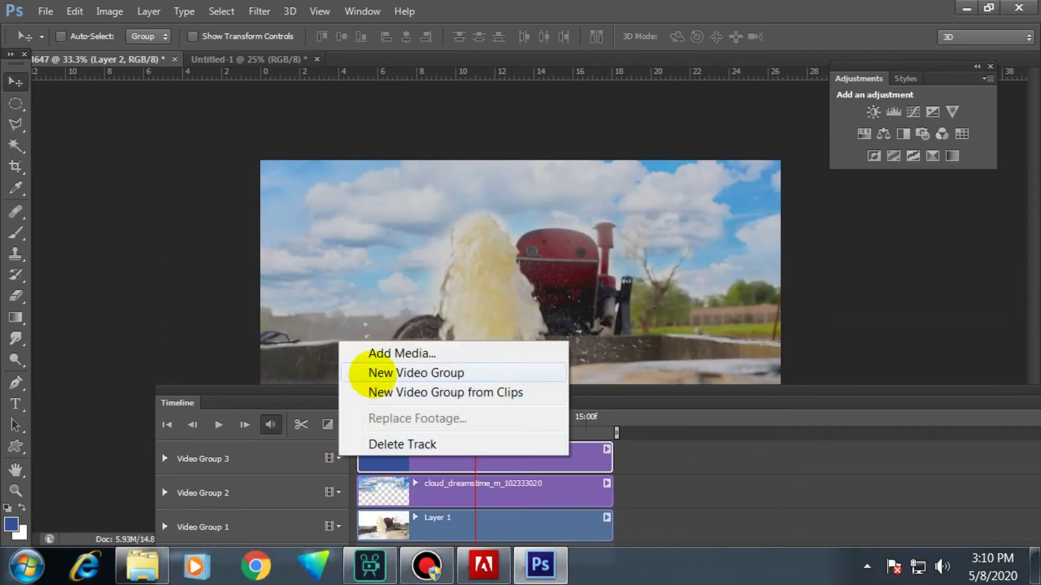
Add a new Video Group 4 track and set the foreground colour to black
click(372, 373)
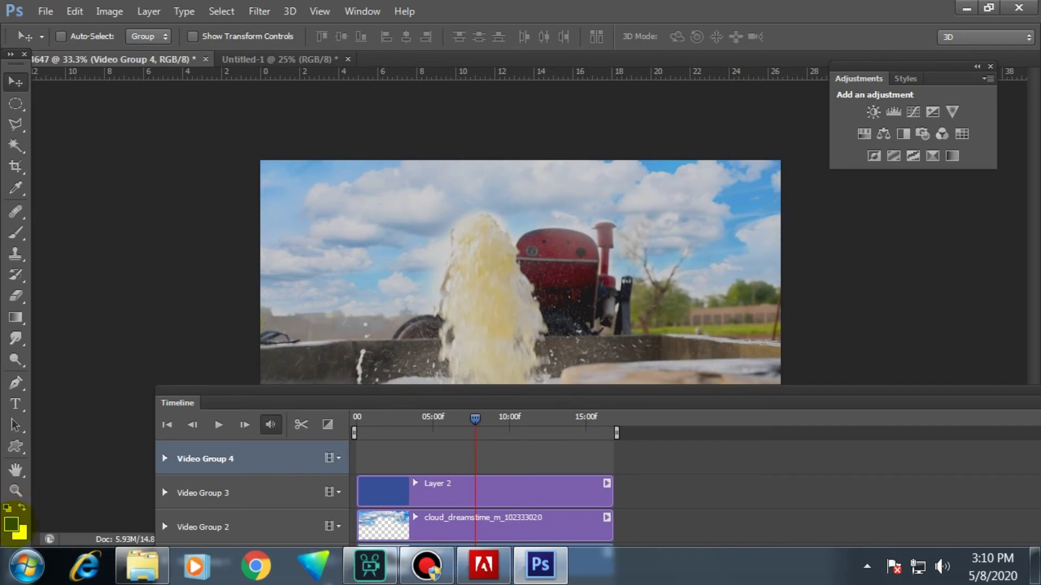
click(11, 524)
drag(581, 371, 871, 515)
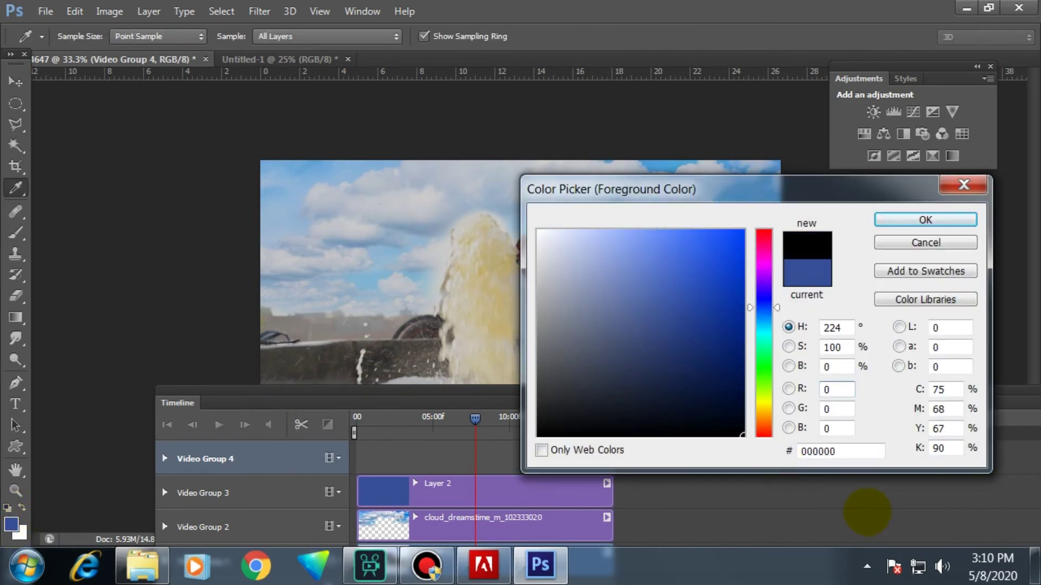
key(Return)
key(v)
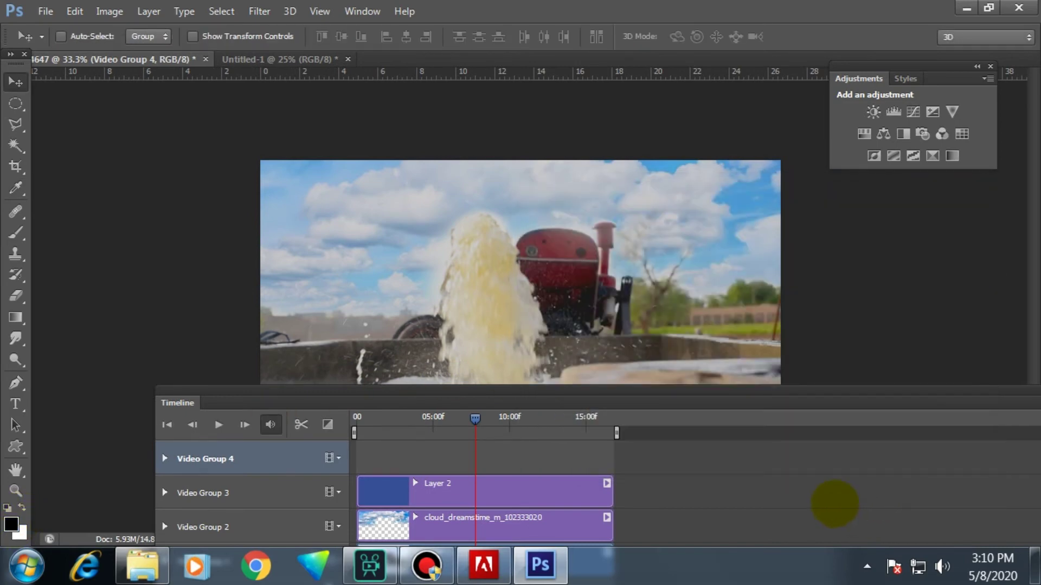
Create a new blank document and fill it with black
key(ctrl+n)
key(Return)
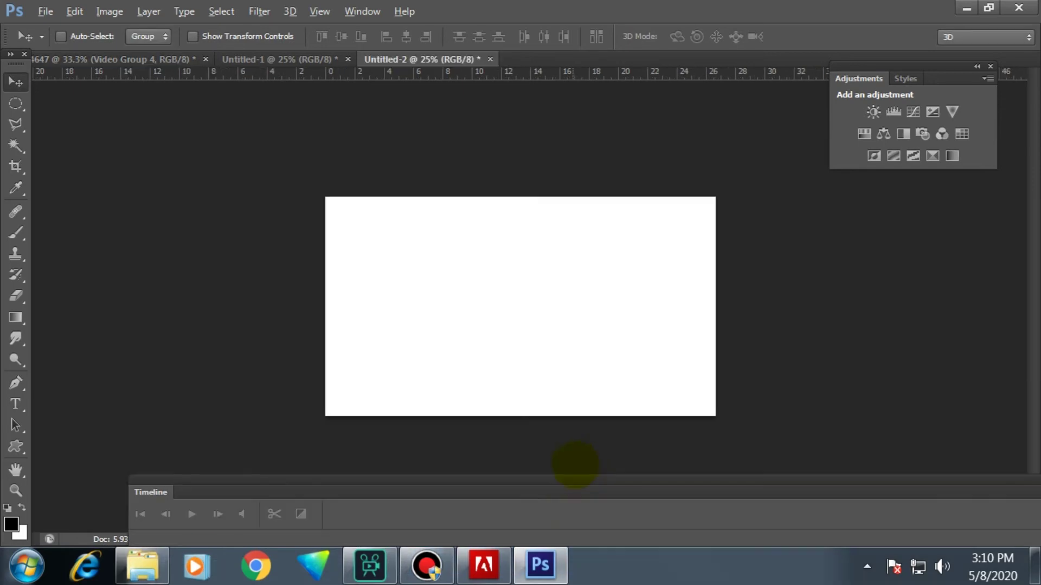
key(shift+F5)
key(Return)
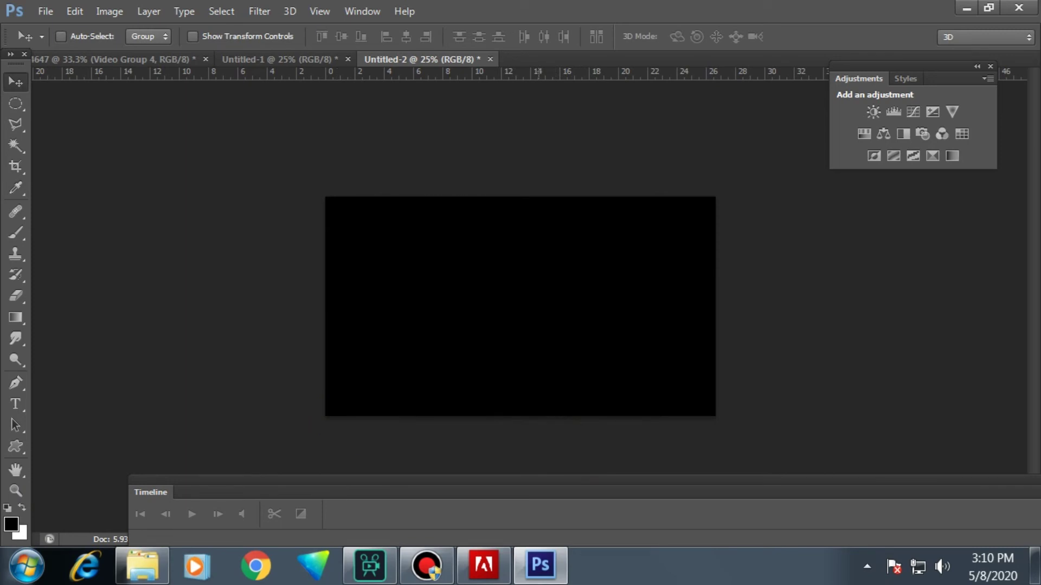
key(ctrl+z)
Paste the black fill into the video as Layer 3 in Video Group 4, stretched to the timeline end
key(ctrl+Tab)
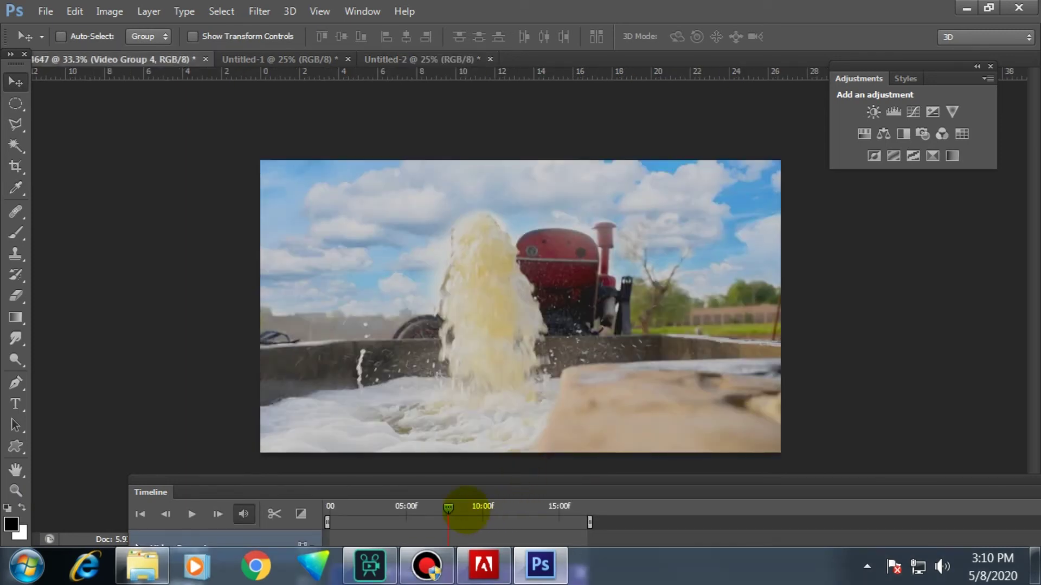
click(435, 484)
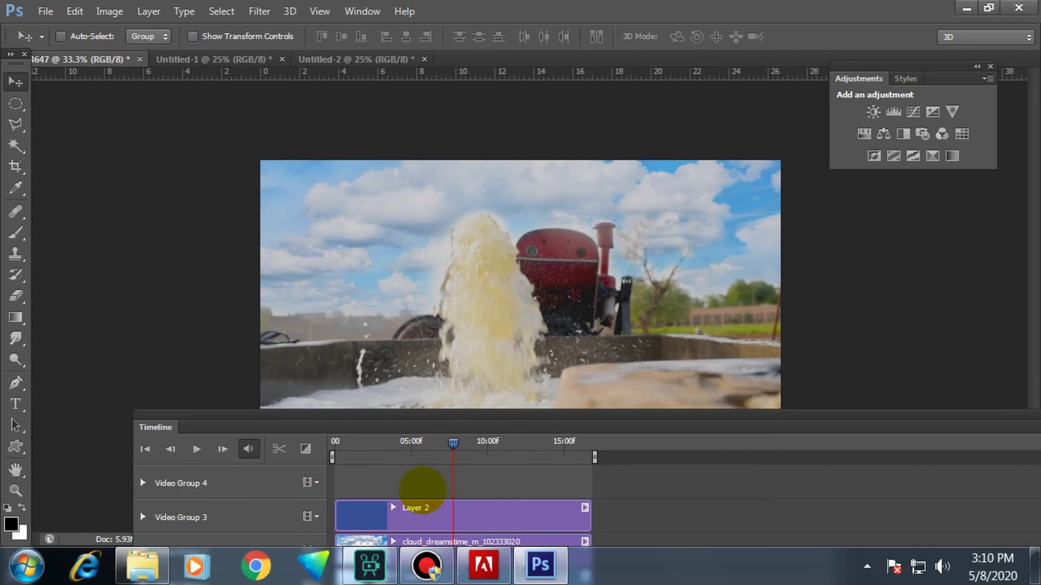
key(ctrl+shift+alt+n)
drag(407, 481, 589, 484)
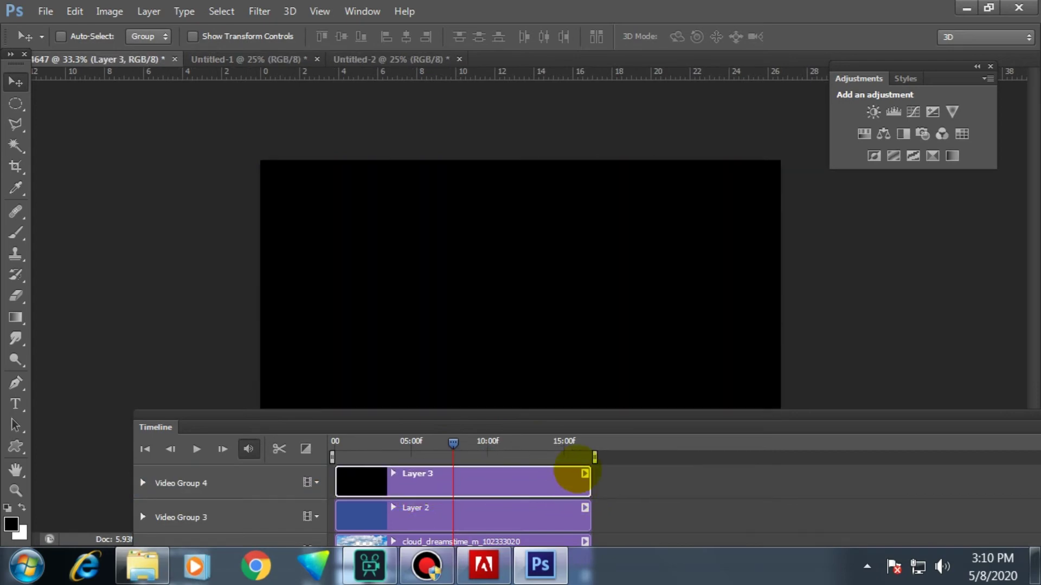
Delete the black from the frame's middle band, leaving top and bottom letterbox bars
click(16, 105)
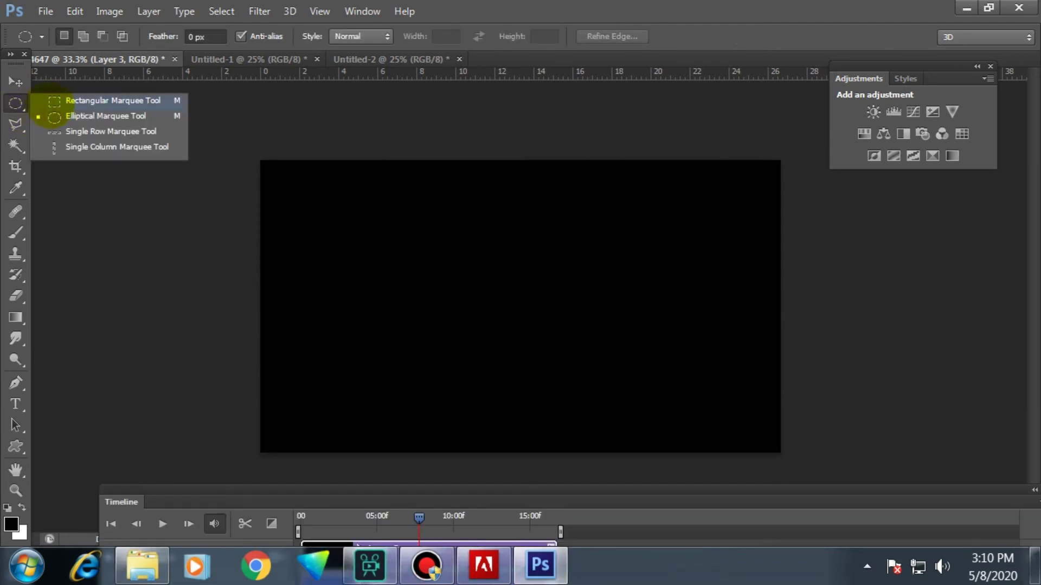
click(55, 101)
drag(245, 196, 871, 416)
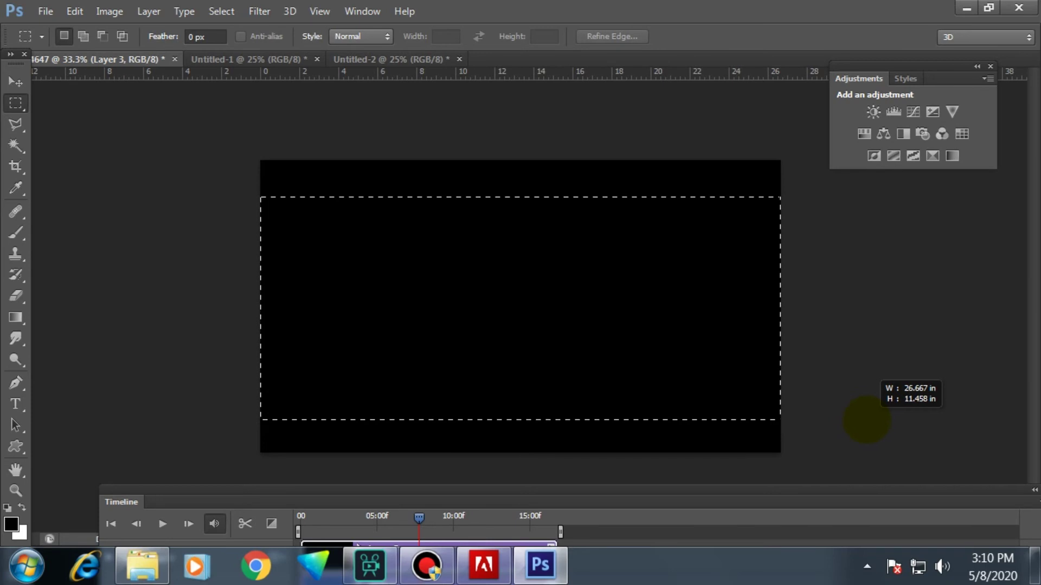
drag(871, 416, 869, 412)
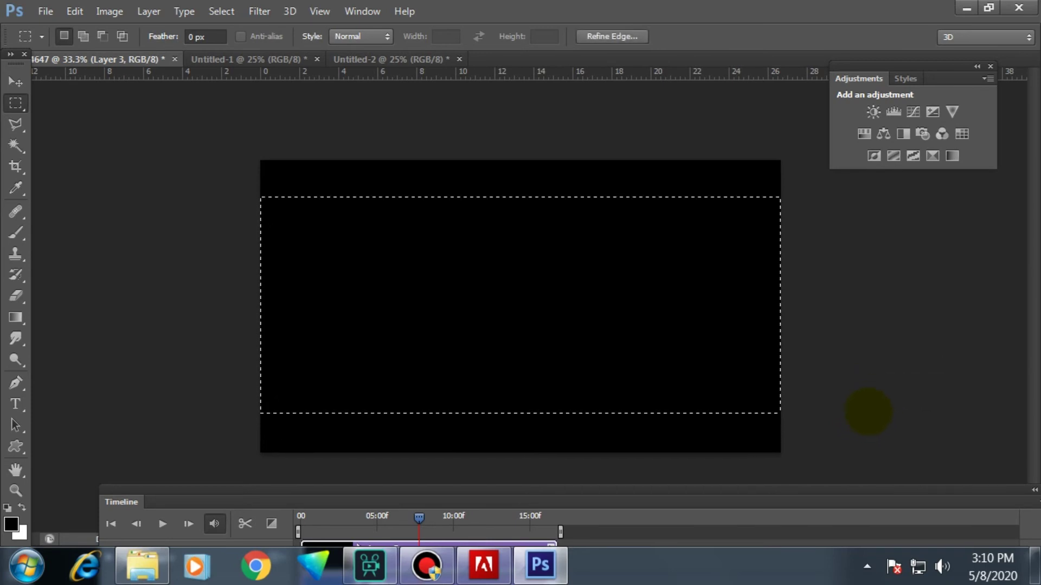
key(Delete)
key(ctrl+d)
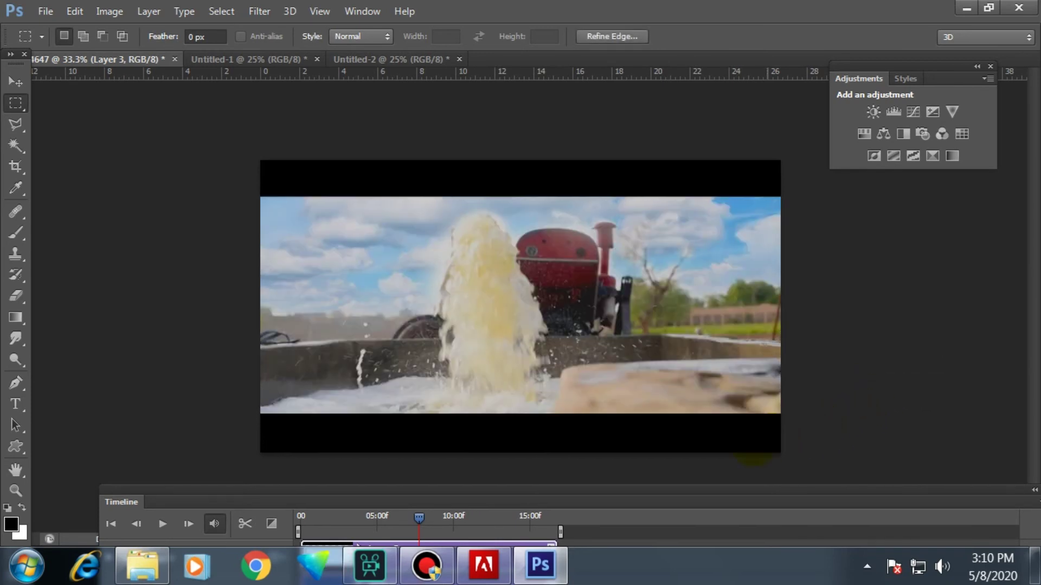
Rewind and play the video to preview the letterbox bars
drag(377, 516, 302, 516)
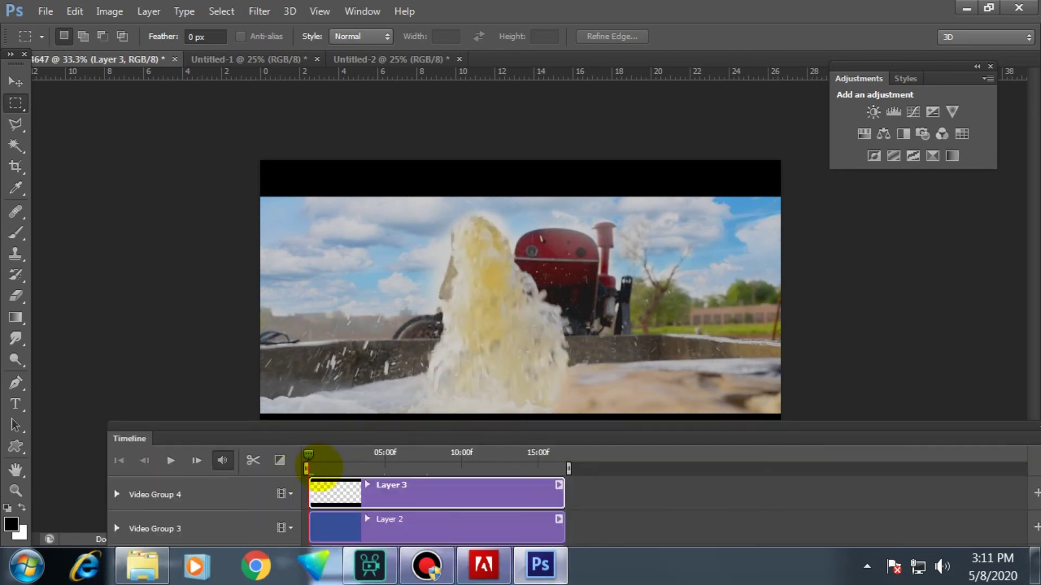
key(space)
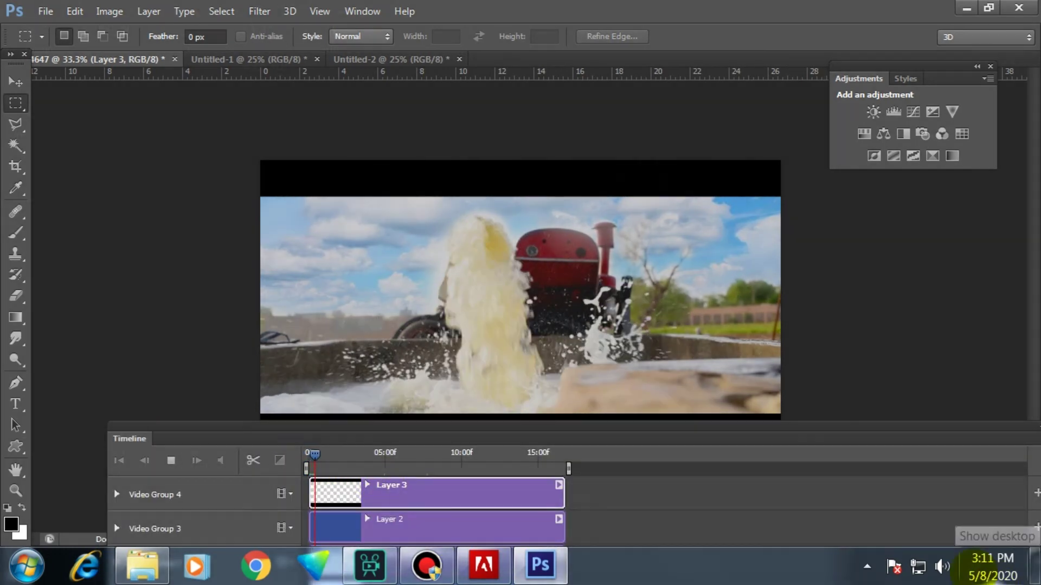
drag(791, 424, 767, 480)
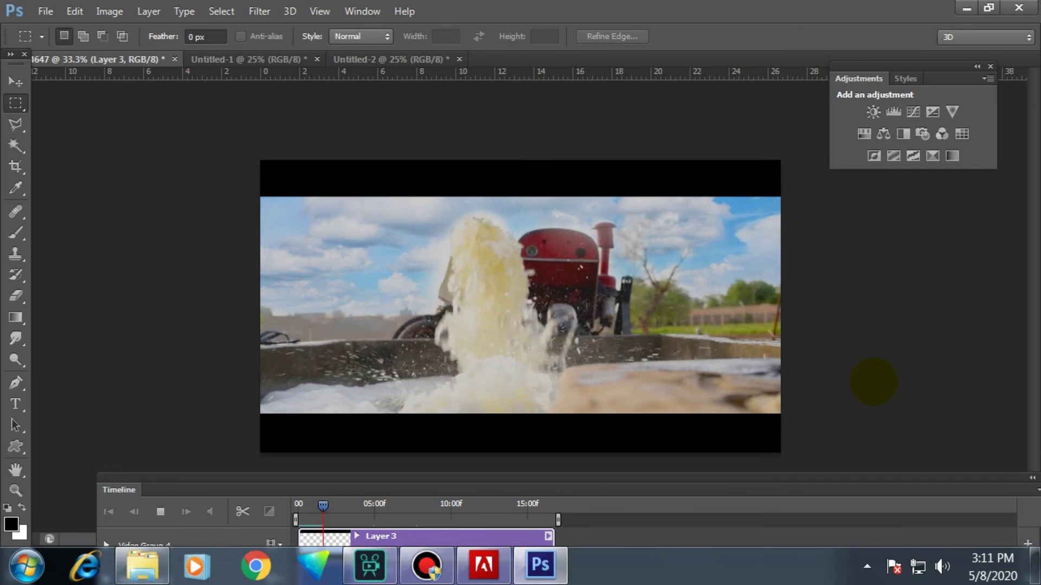
click(41, 12)
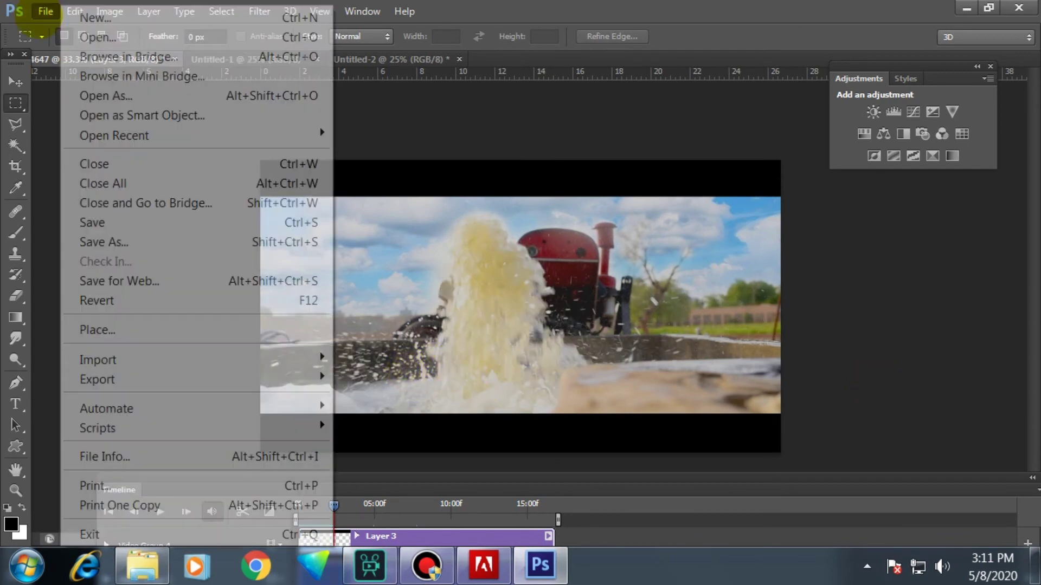
mouse_move(96, 379)
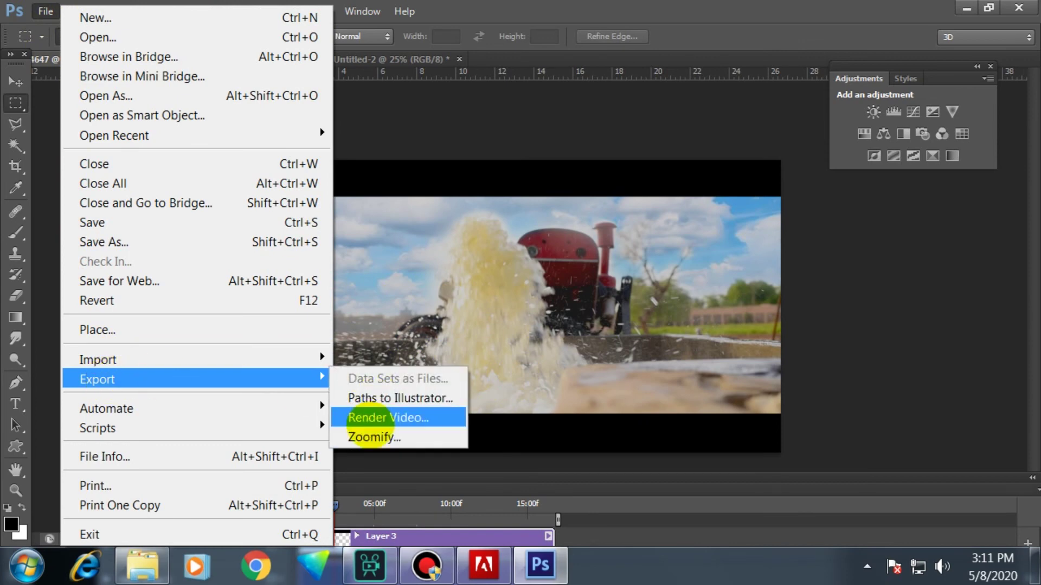
Render the video as an H.264 1920×1080 file named 'aa'
click(372, 436)
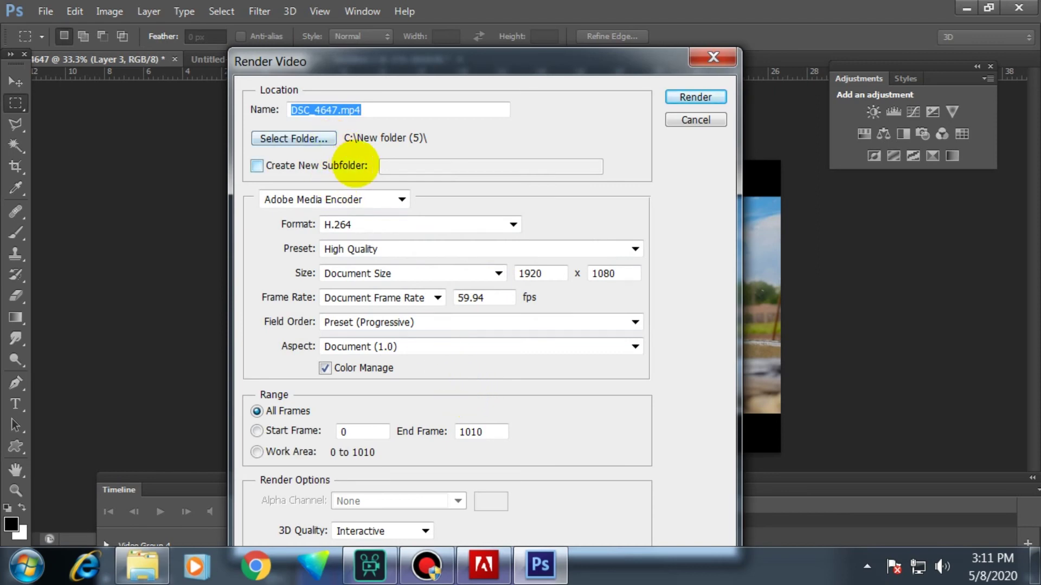
drag(379, 110, 310, 110)
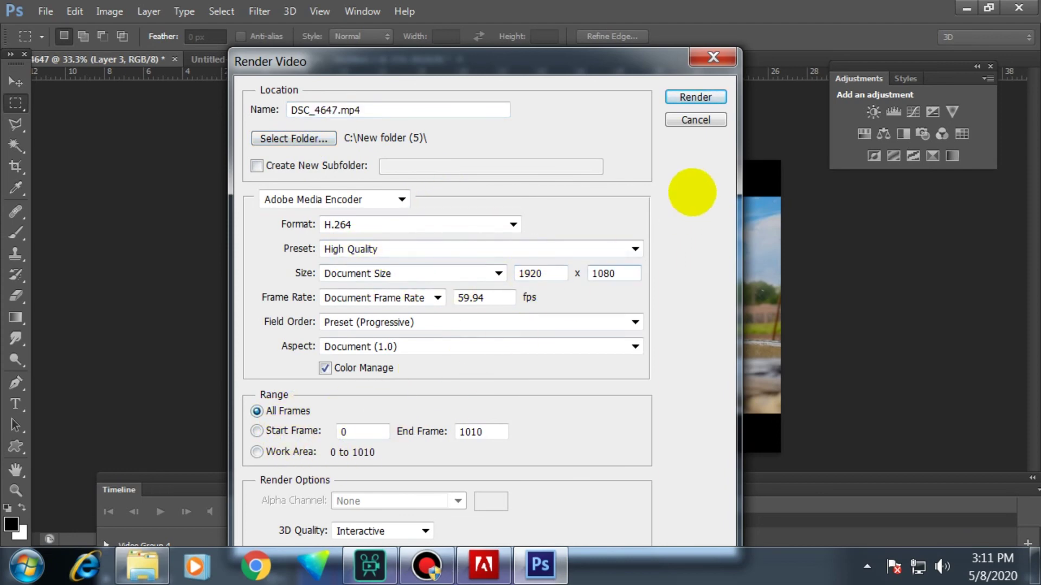
double_click(406, 110)
text(aa)
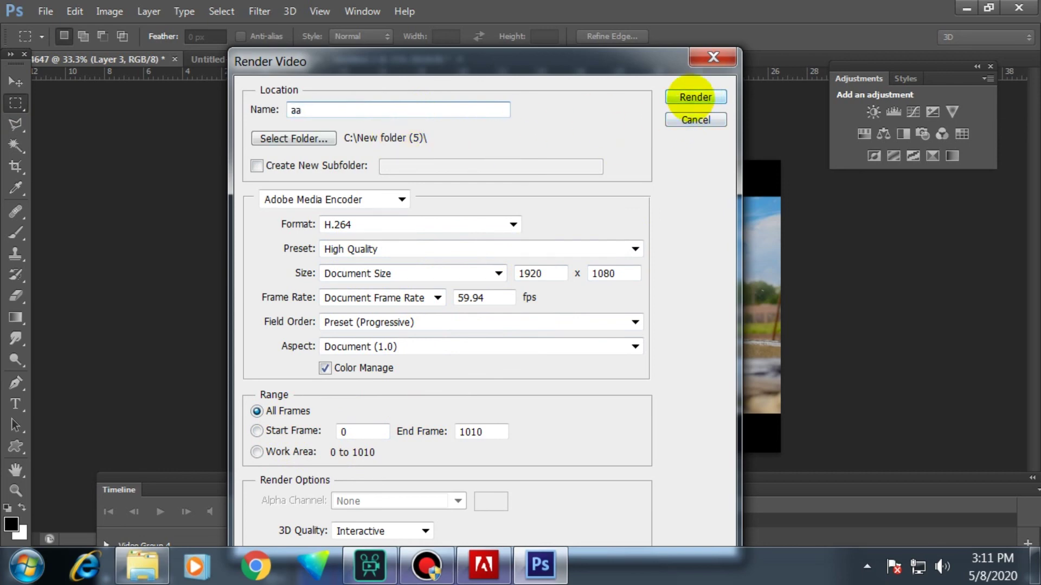
click(694, 97)
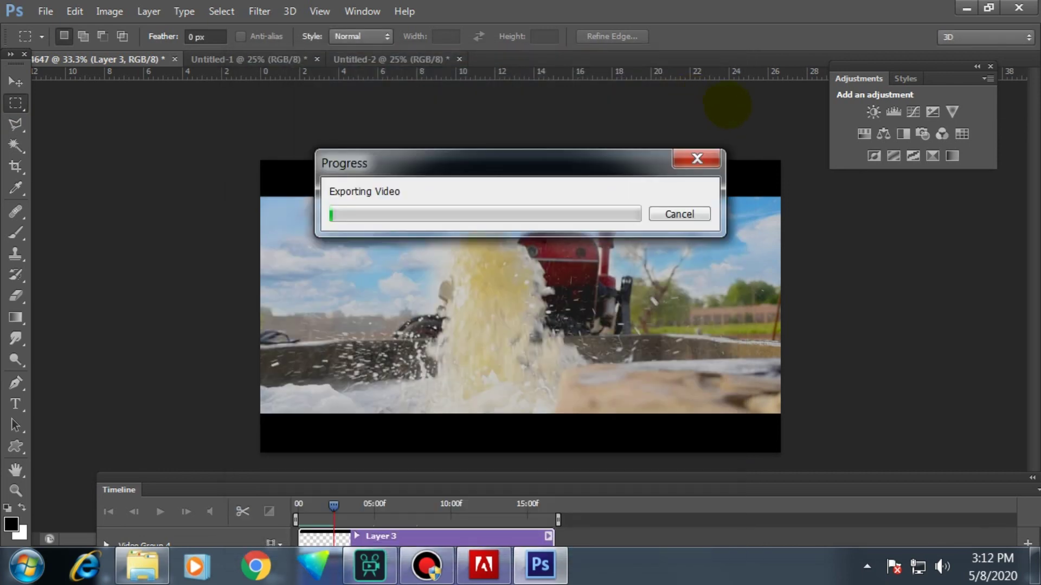